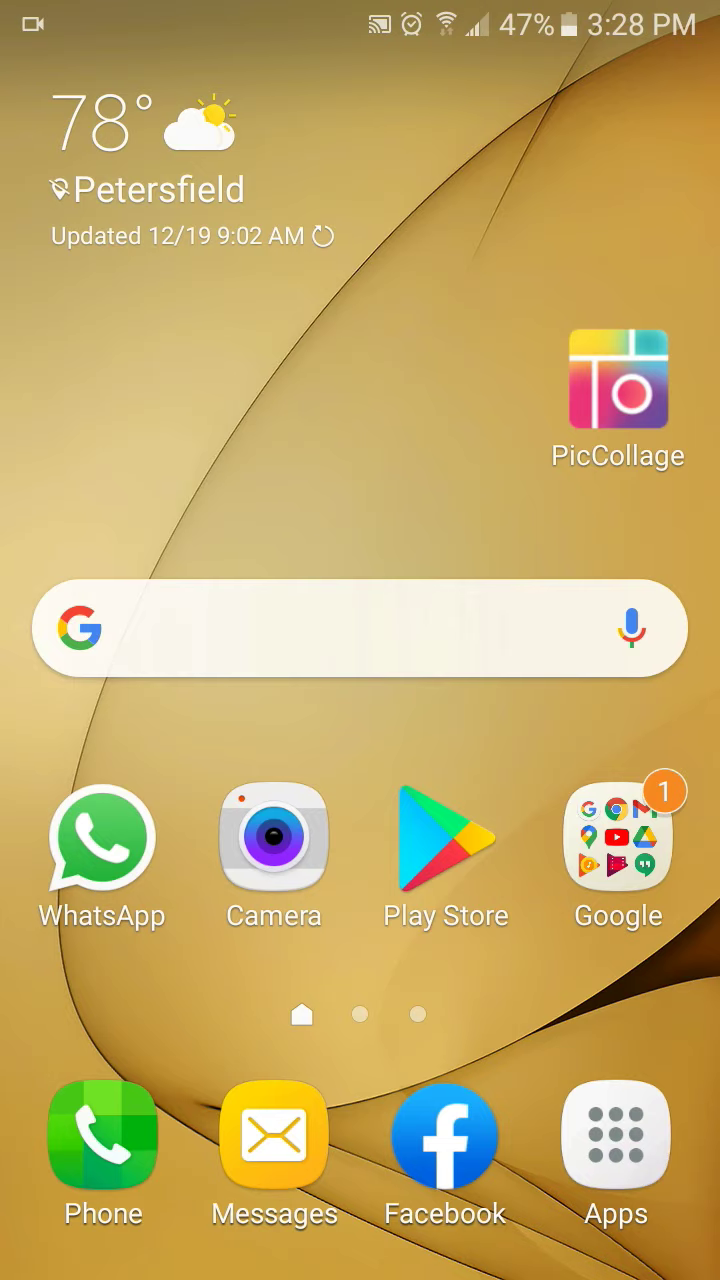
- Launch the PicCollage app from the Android home screen
click(618, 380)
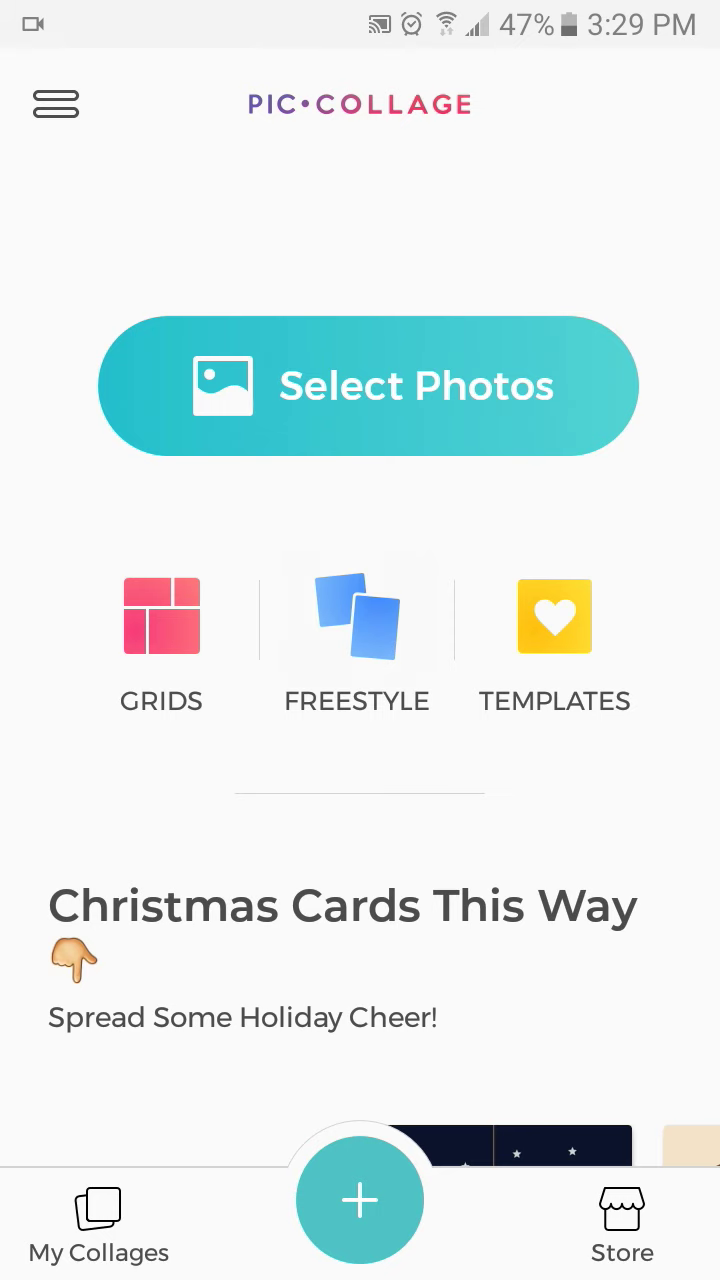
- Start a freestyle collage and give its canvas a solid dark blue background
click(357, 630)
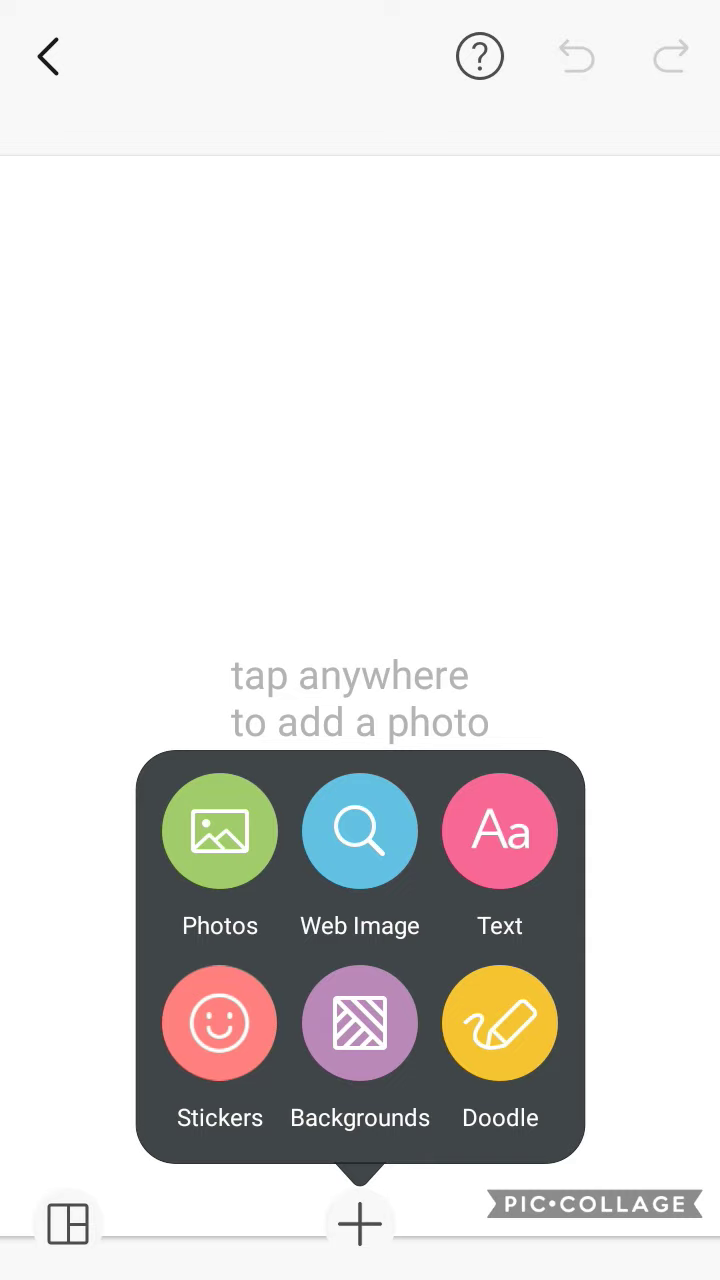
click(360, 1023)
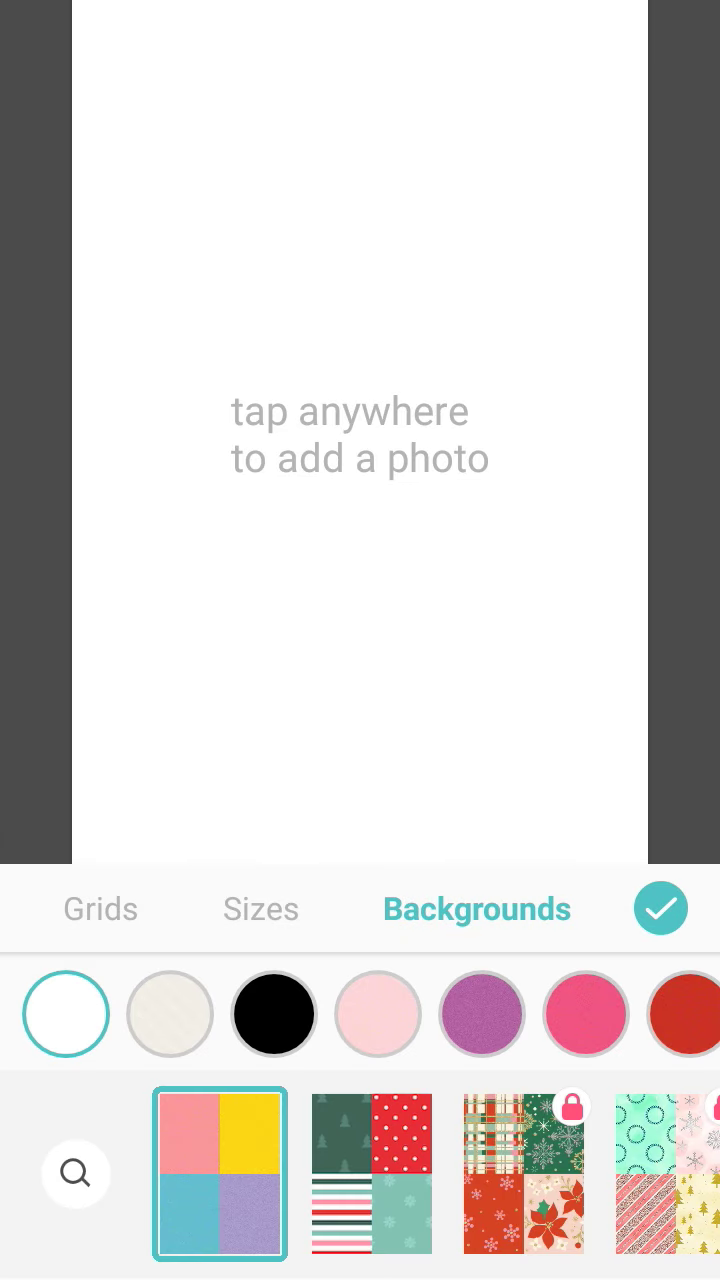
mouse_move(600, 1014)
mouse_down()
mouse_move(100, 1014)
mouse_move(600, 1014)
mouse_up()
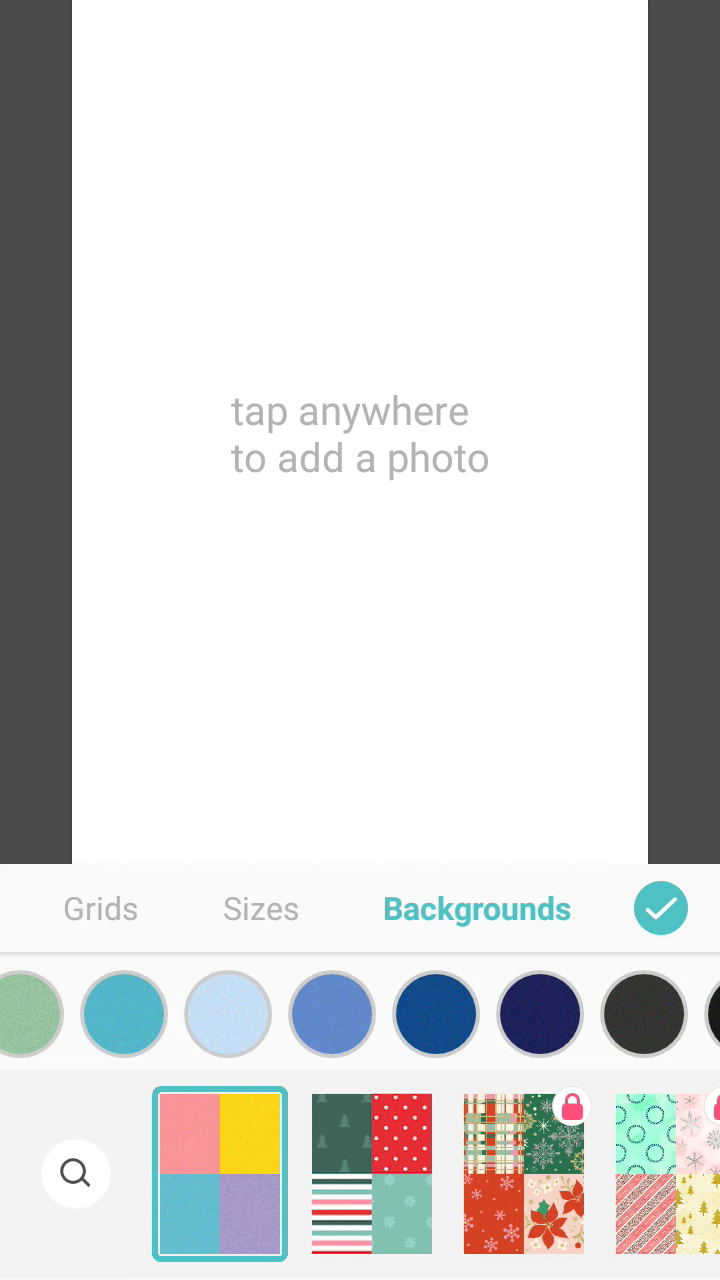
click(435, 1014)
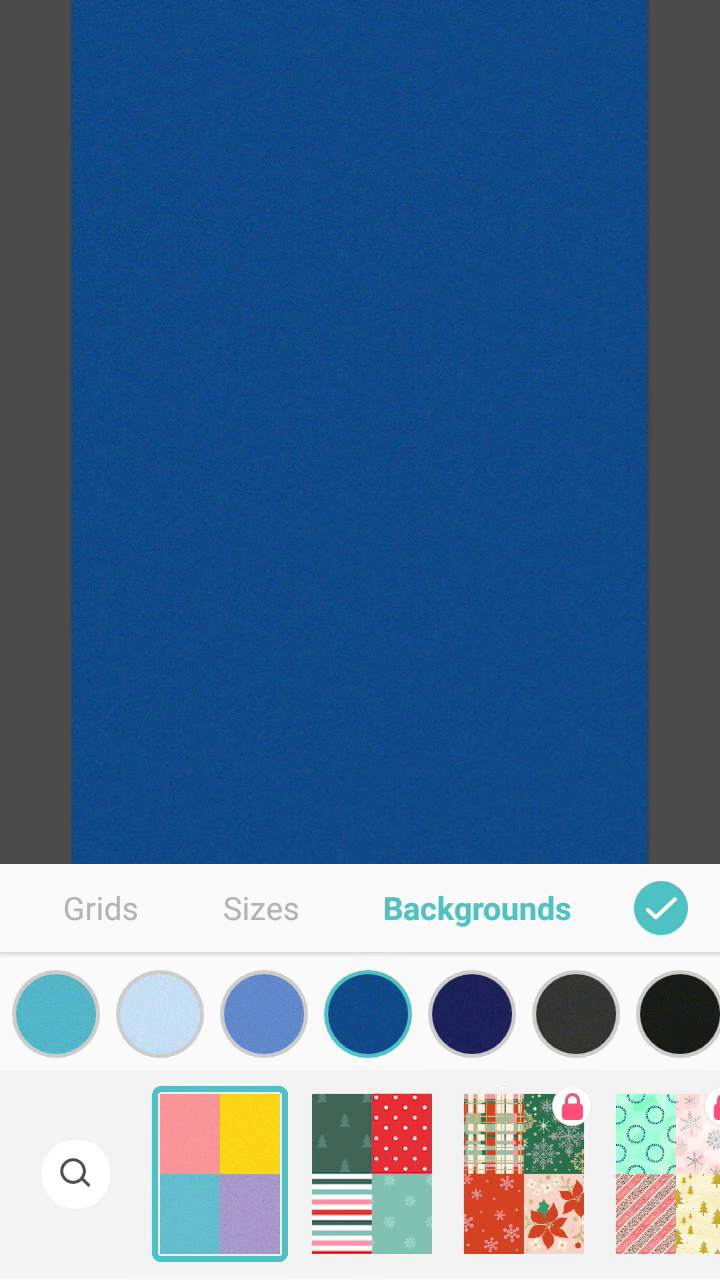
- Change the canvas size to the wide 16:9 format and confirm it
click(261, 908)
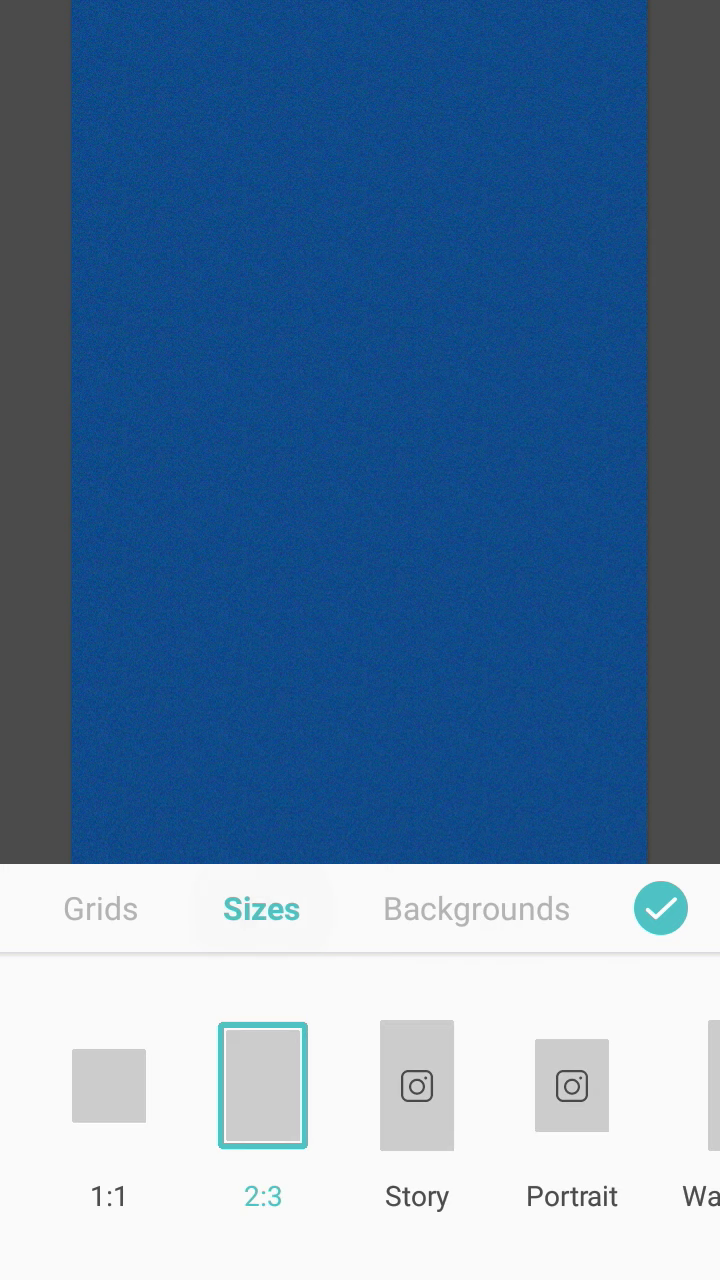
drag(500, 1085, 290, 1085)
drag(600, 1085, 100, 1085)
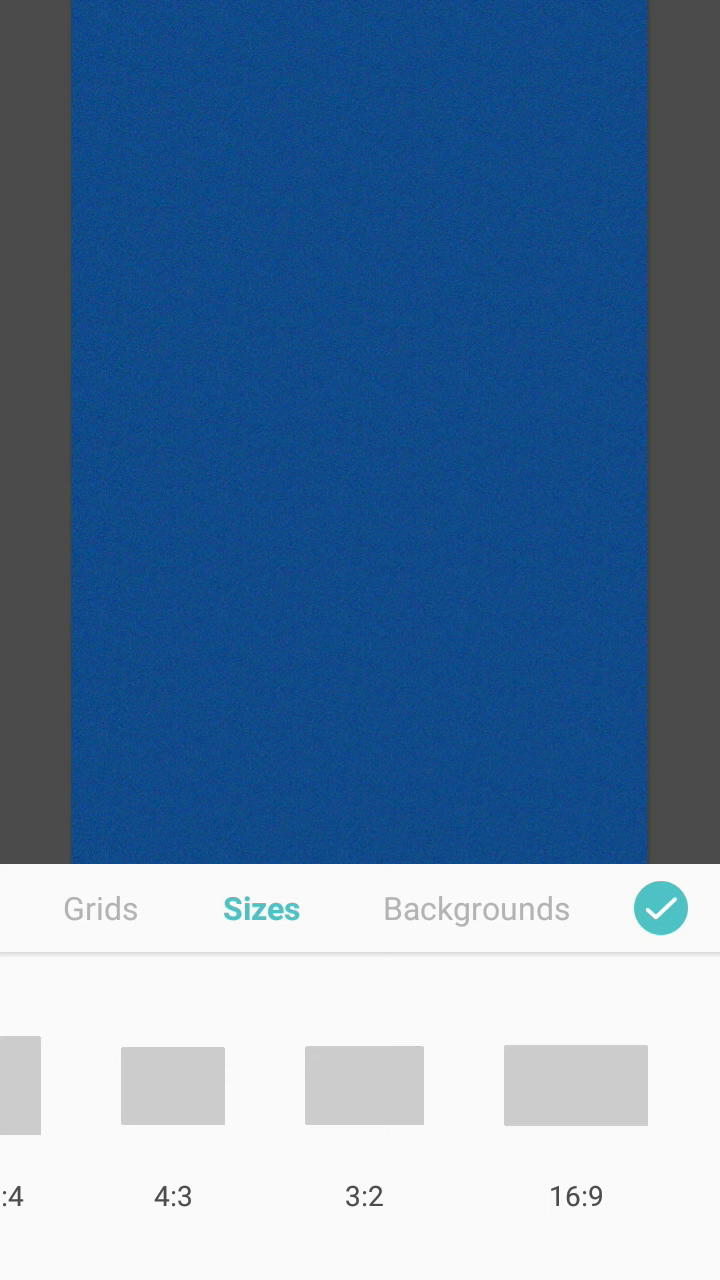
click(576, 1086)
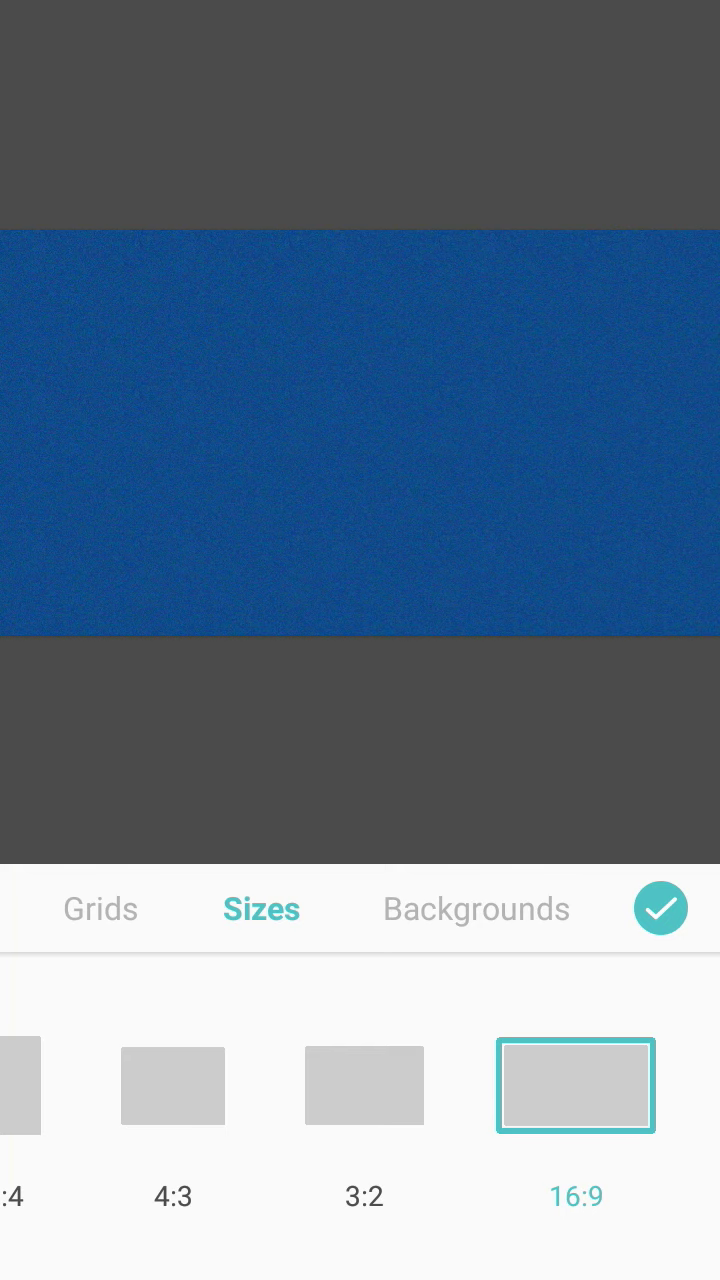
click(661, 908)
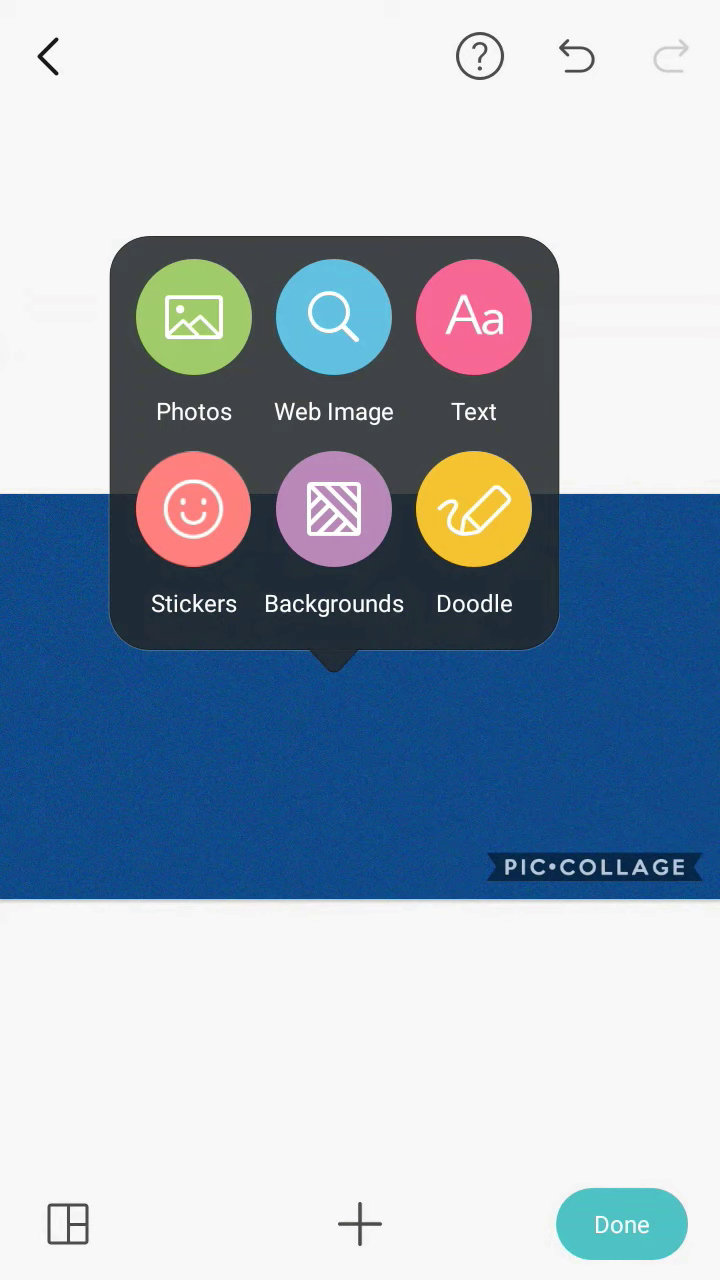
- Add green text 'How to make a' and move it to the top of the canvas
click(474, 317)
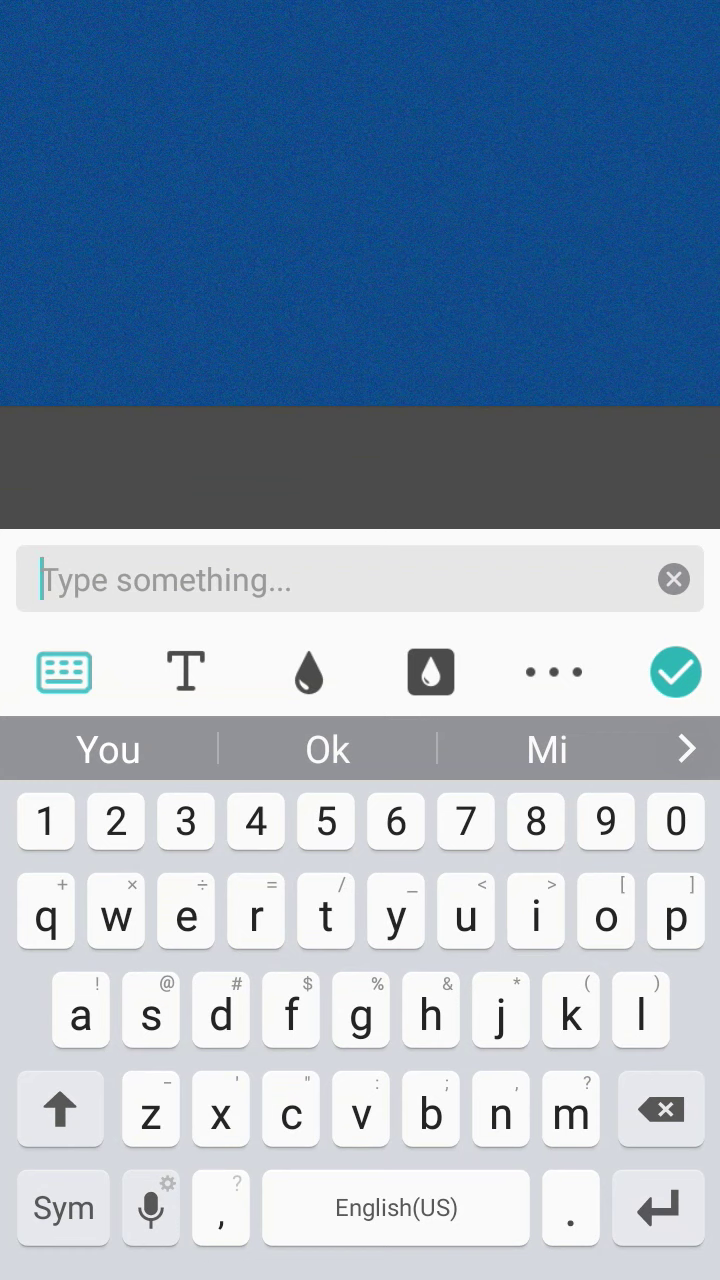
text(Ho)
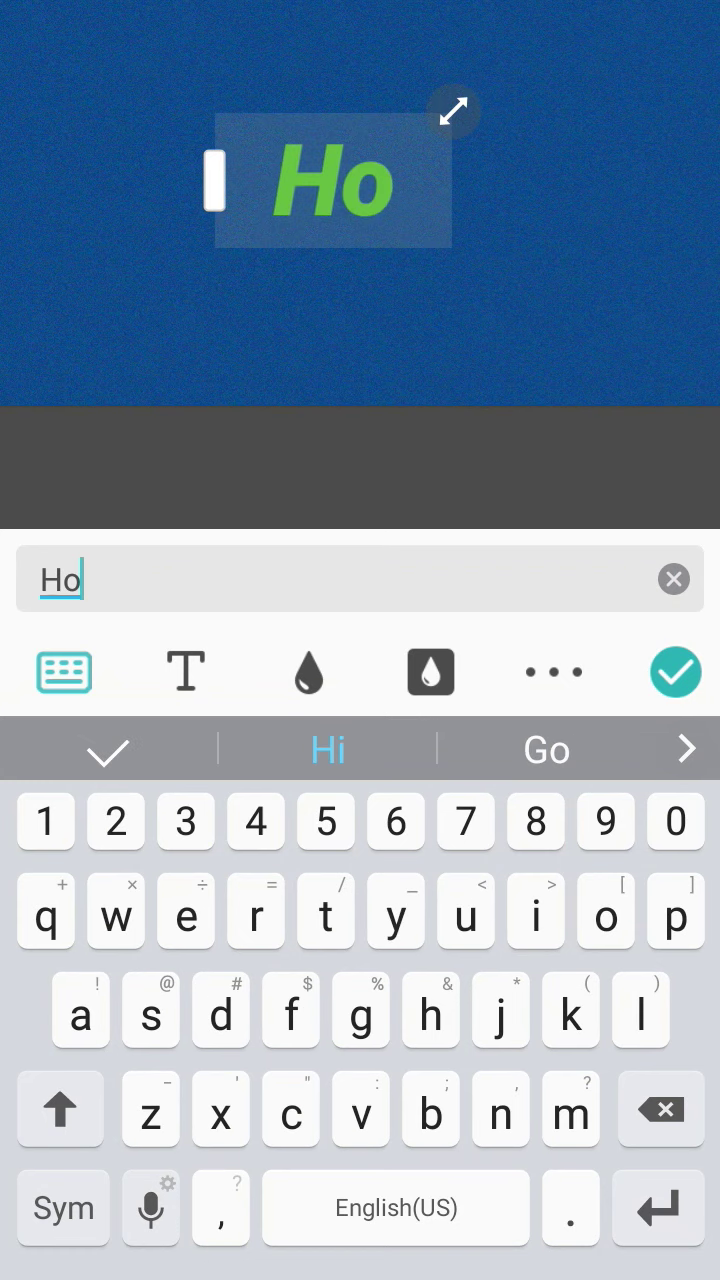
text(w t)
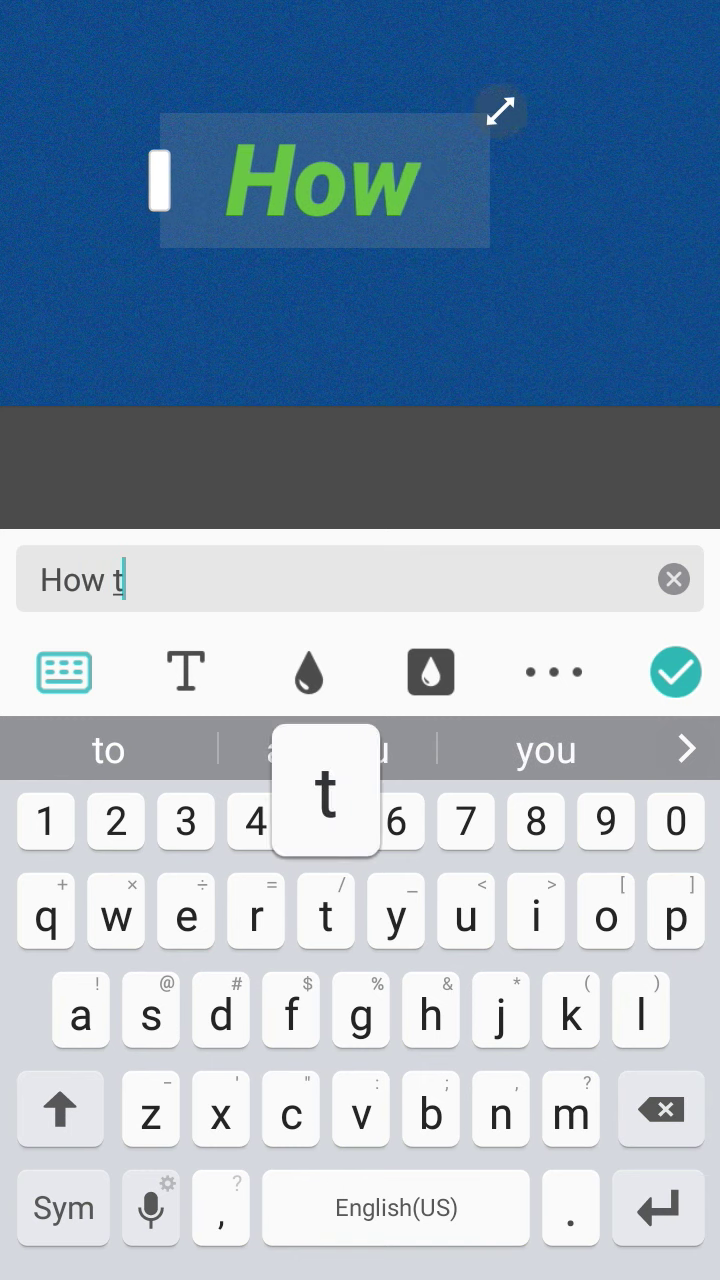
text(o ma)
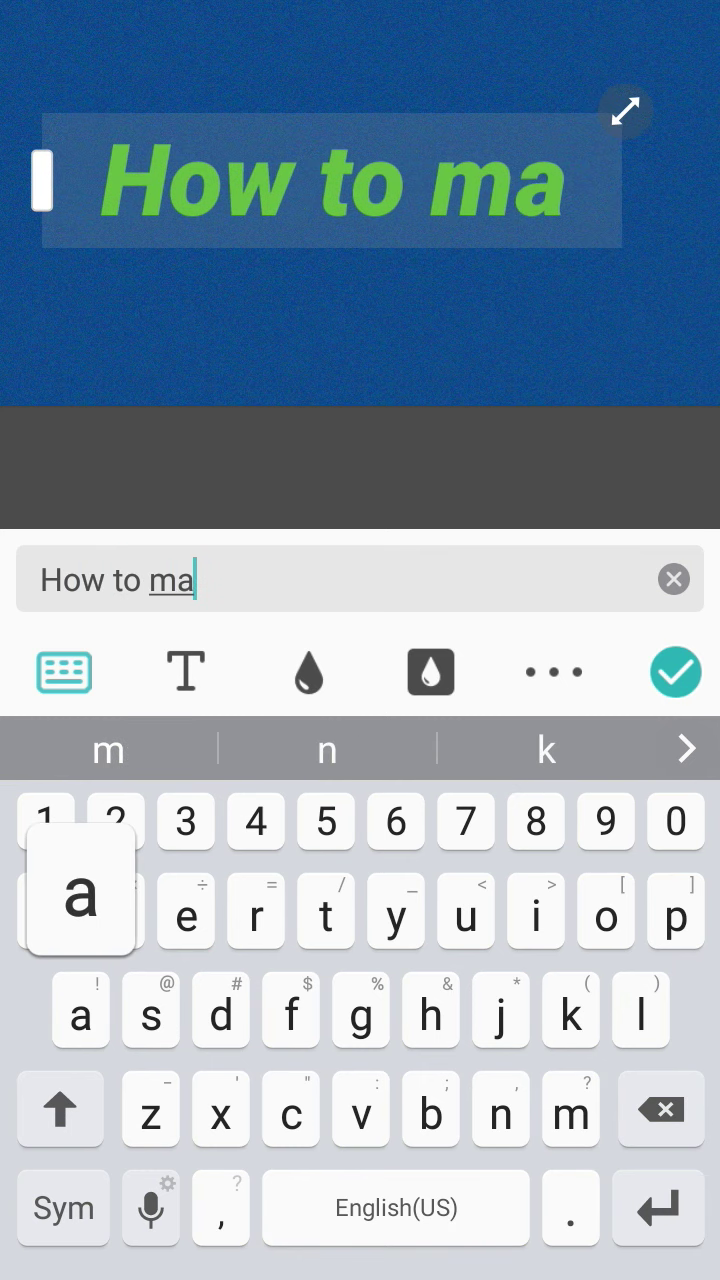
text(ke a)
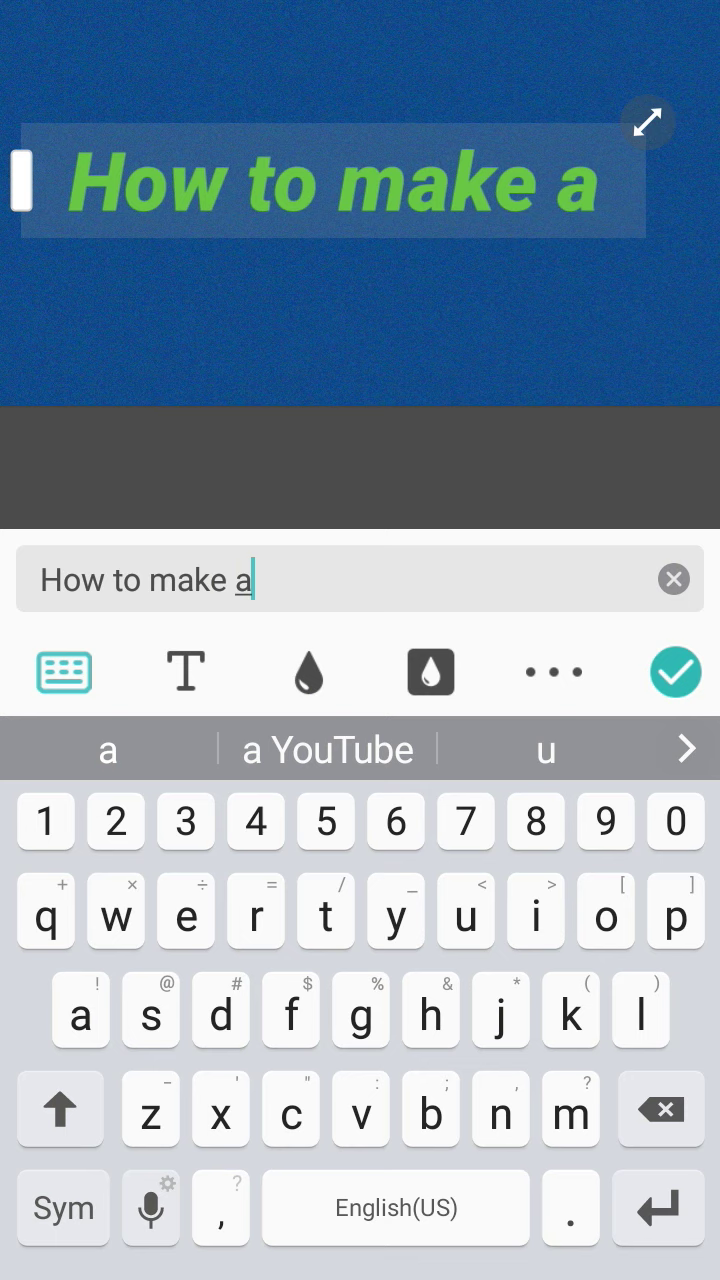
key(BackSpace)
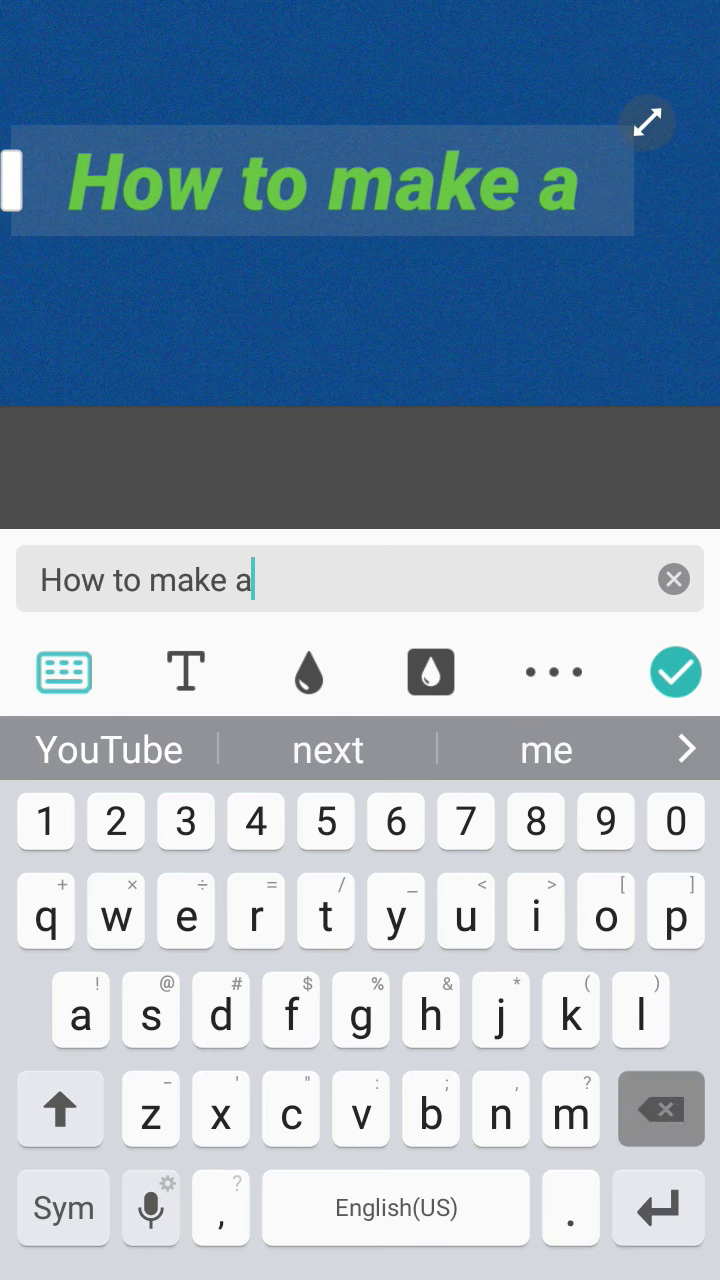
click(676, 672)
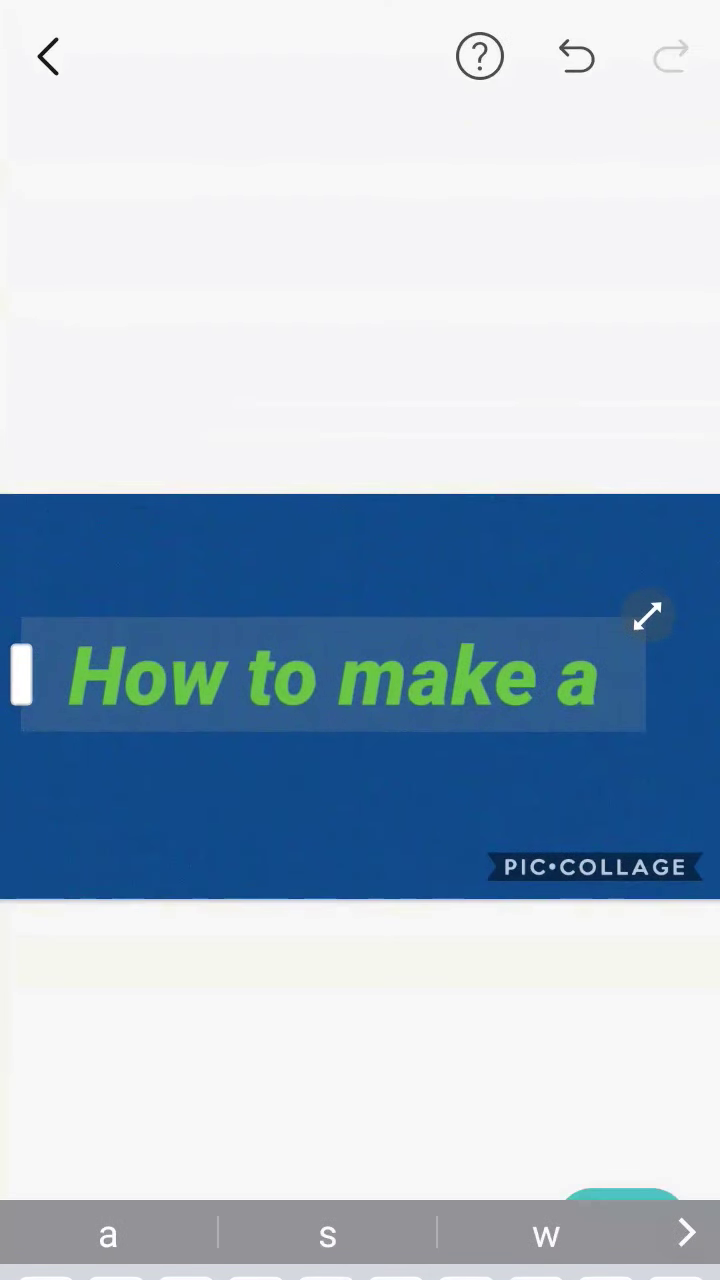
drag(330, 675, 338, 560)
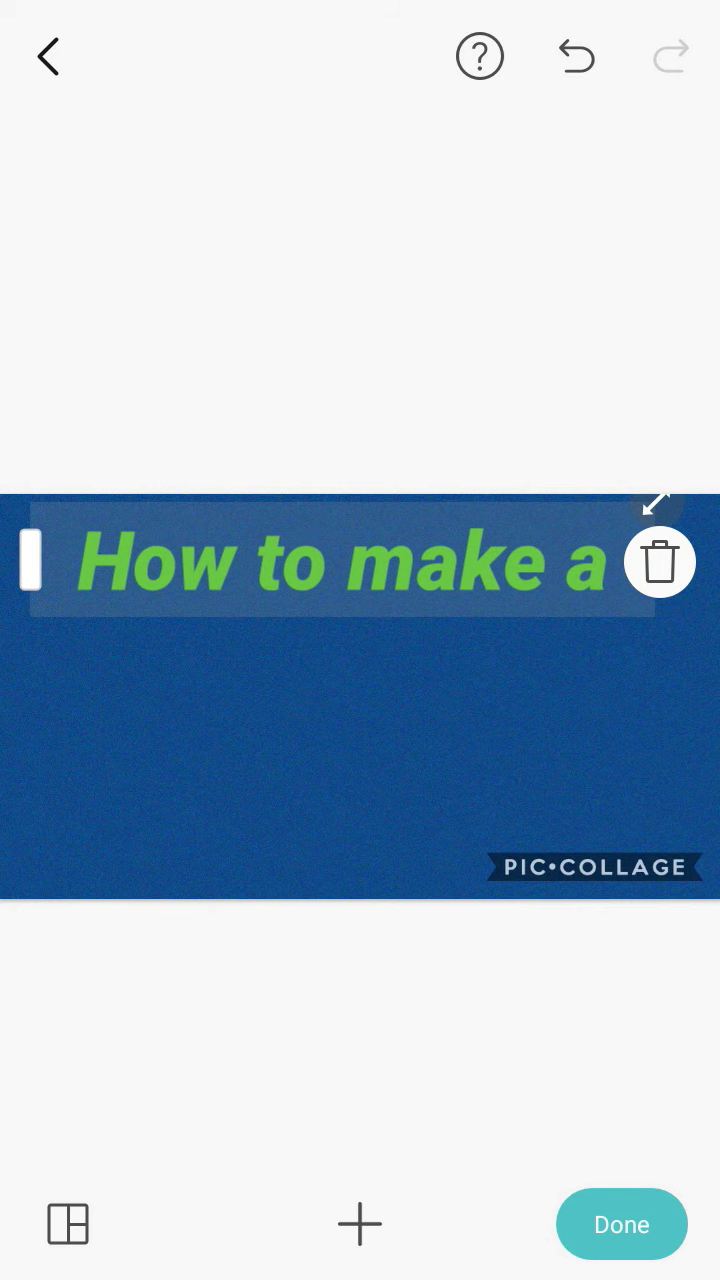
click(360, 1224)
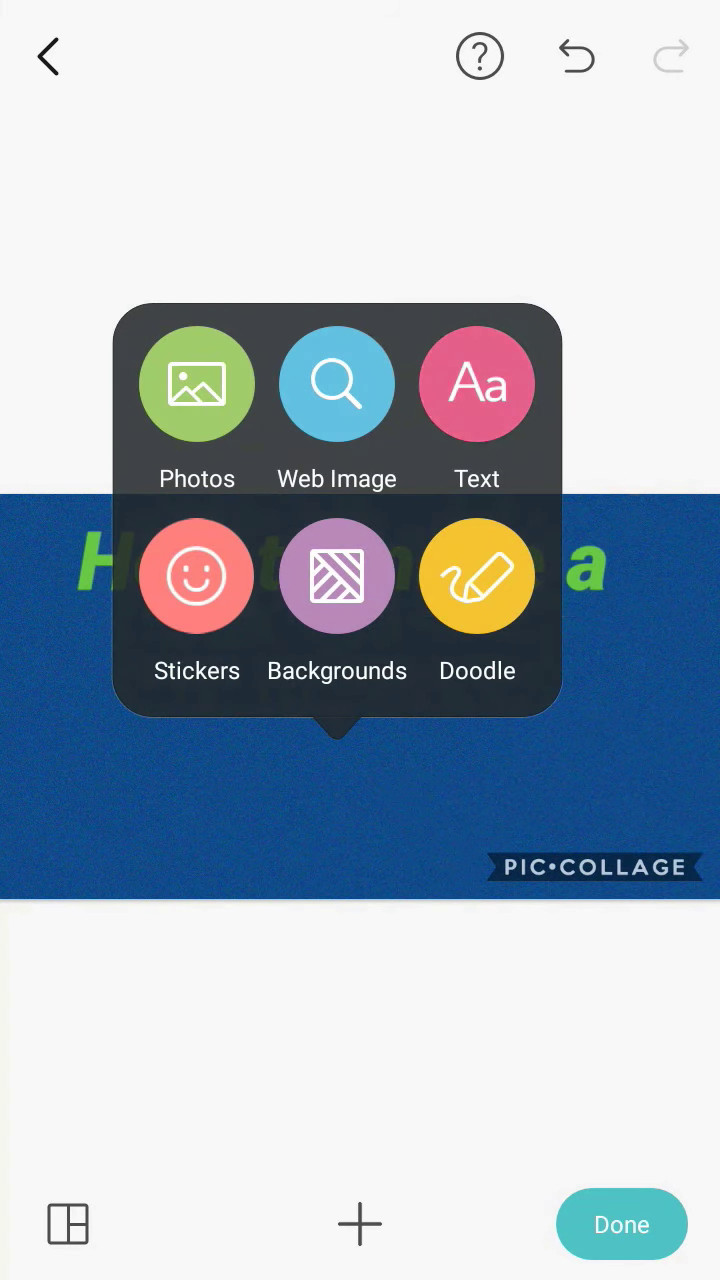
- Add a 'YouTube' text line, fixing the typo, and place it under the first line
click(476, 384)
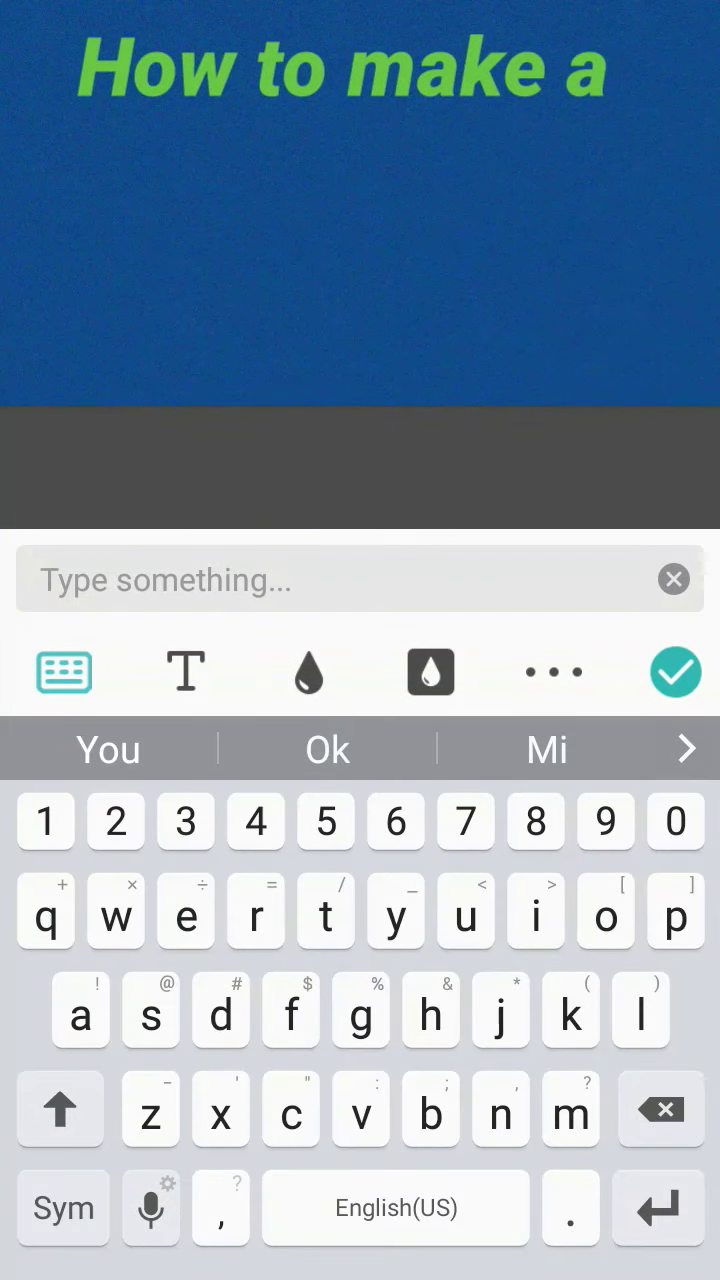
text(Y)
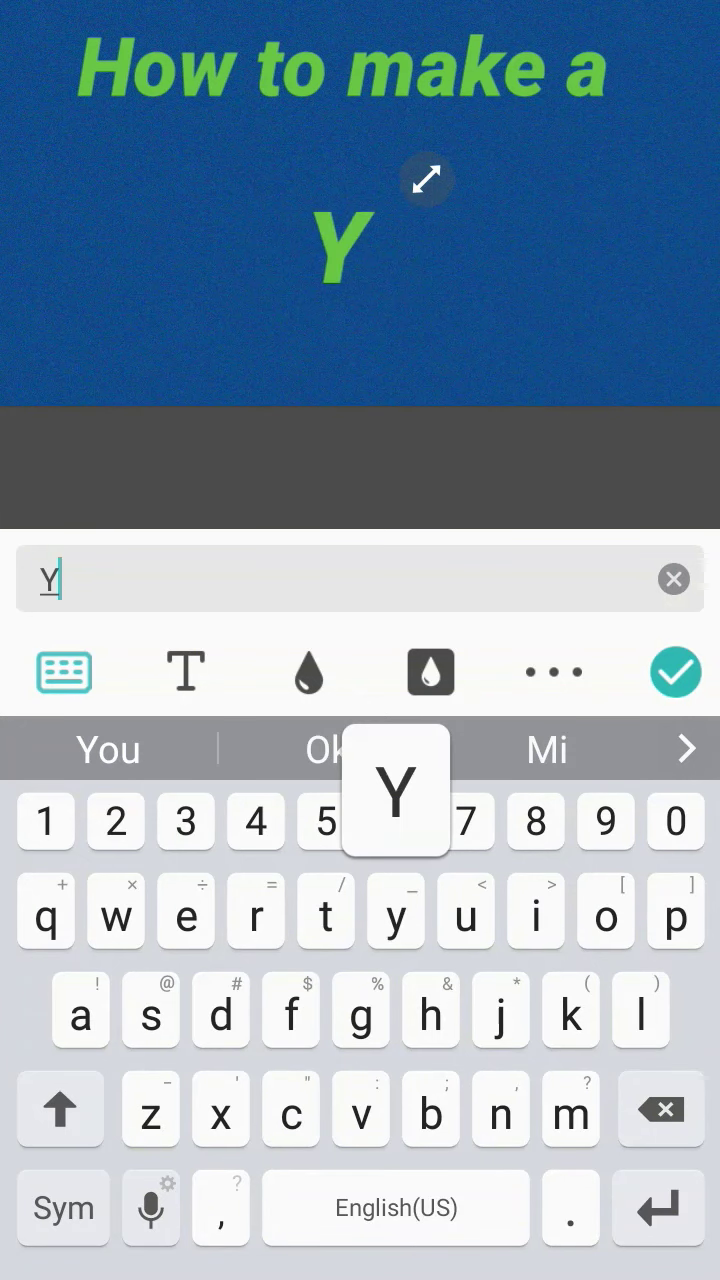
text(ou)
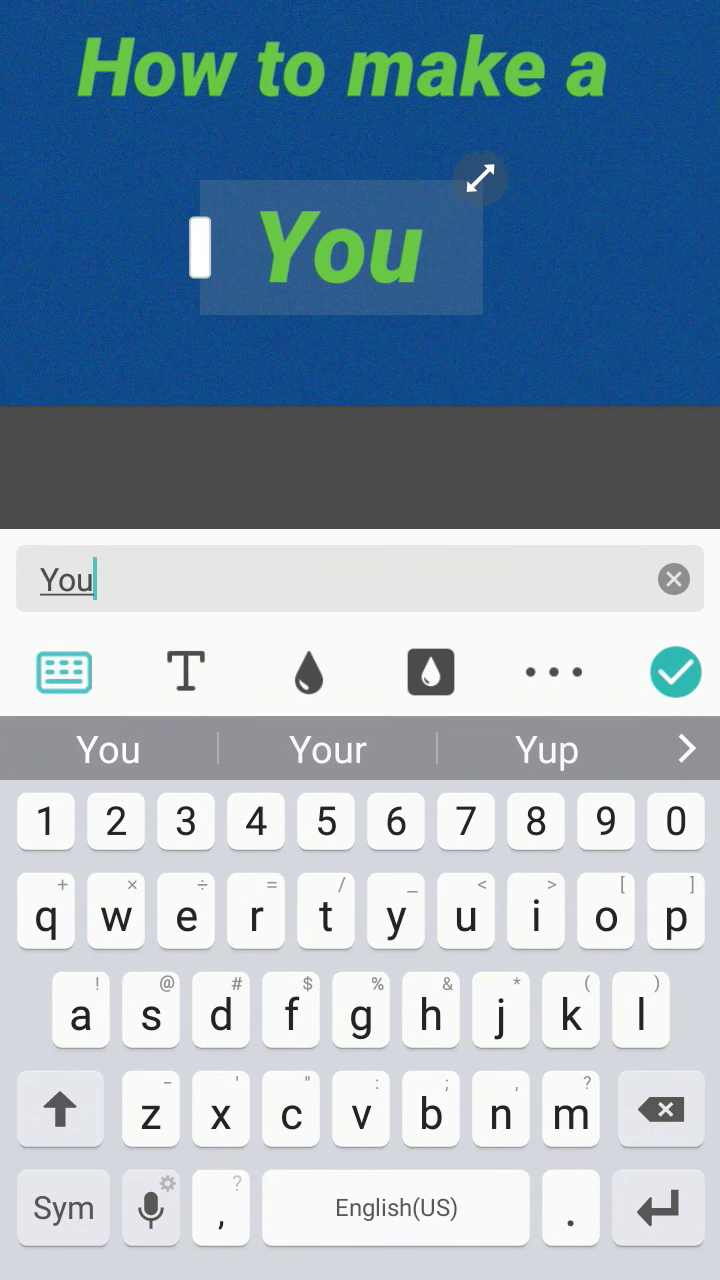
text(tr)
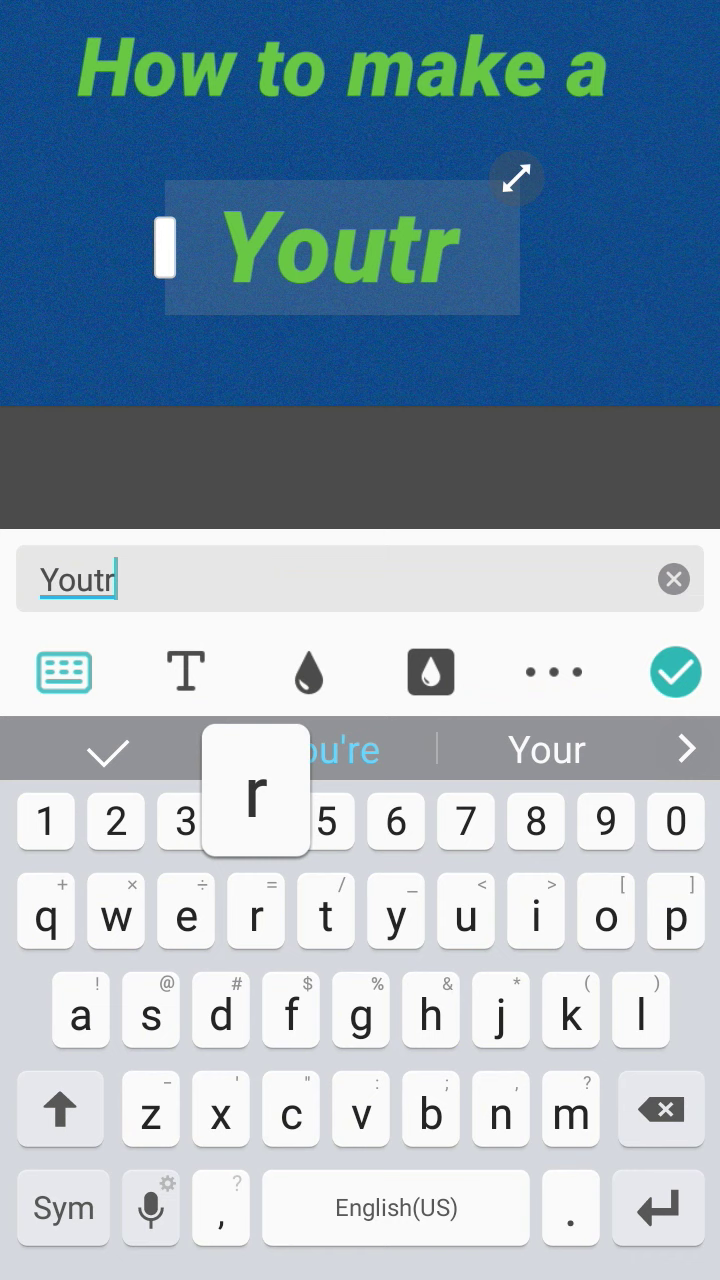
text(ue)
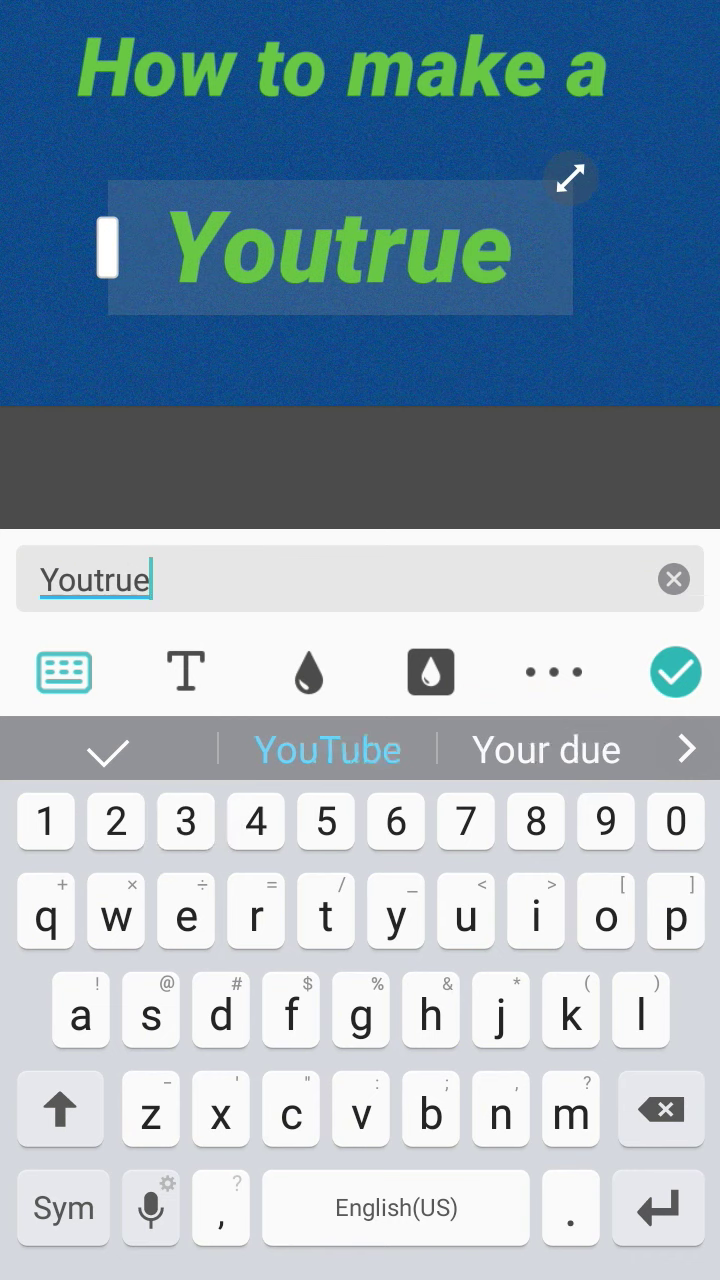
click(327, 749)
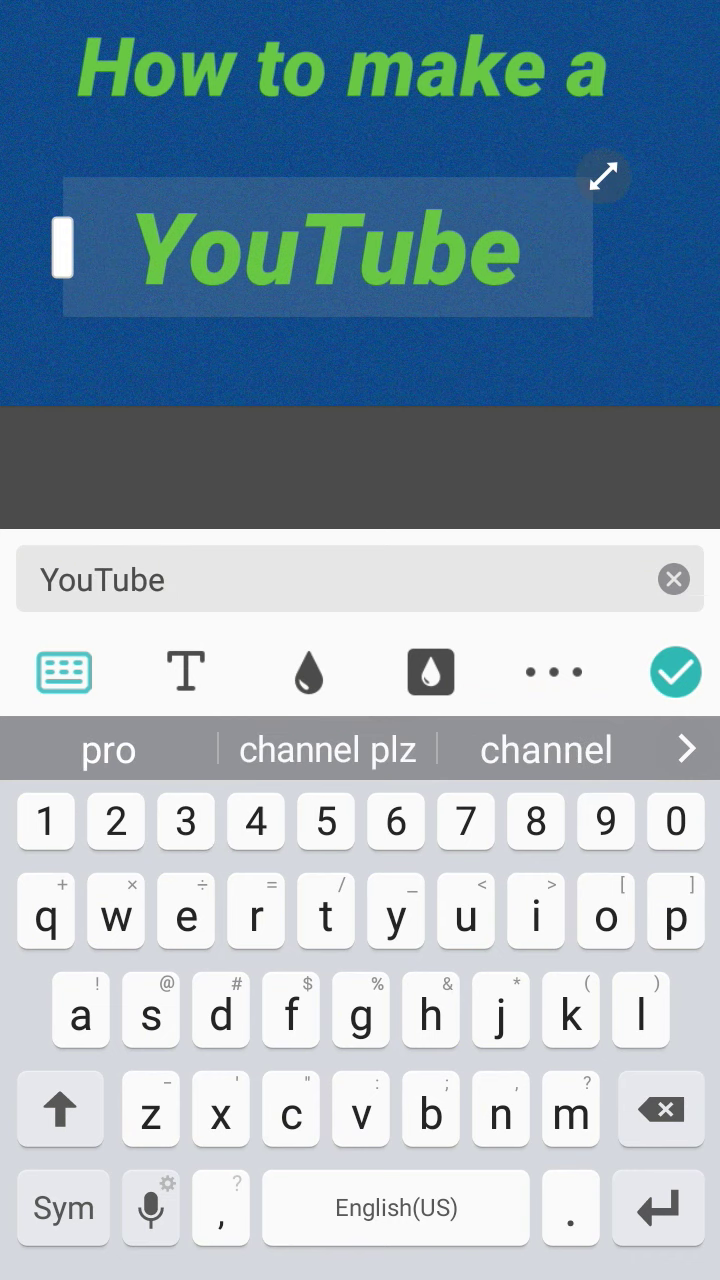
drag(330, 250, 342, 182)
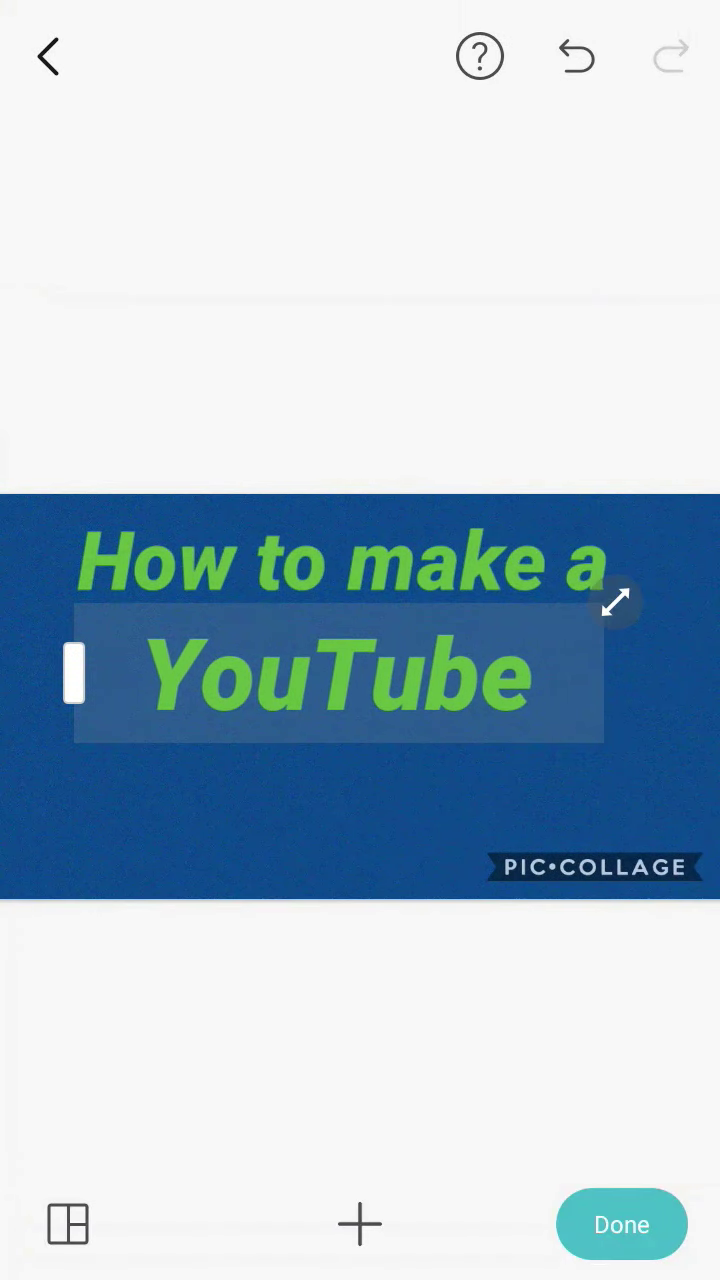
- Add a third text item reading 'Thumbnail' below the YouTube line
click(360, 1224)
click(500, 457)
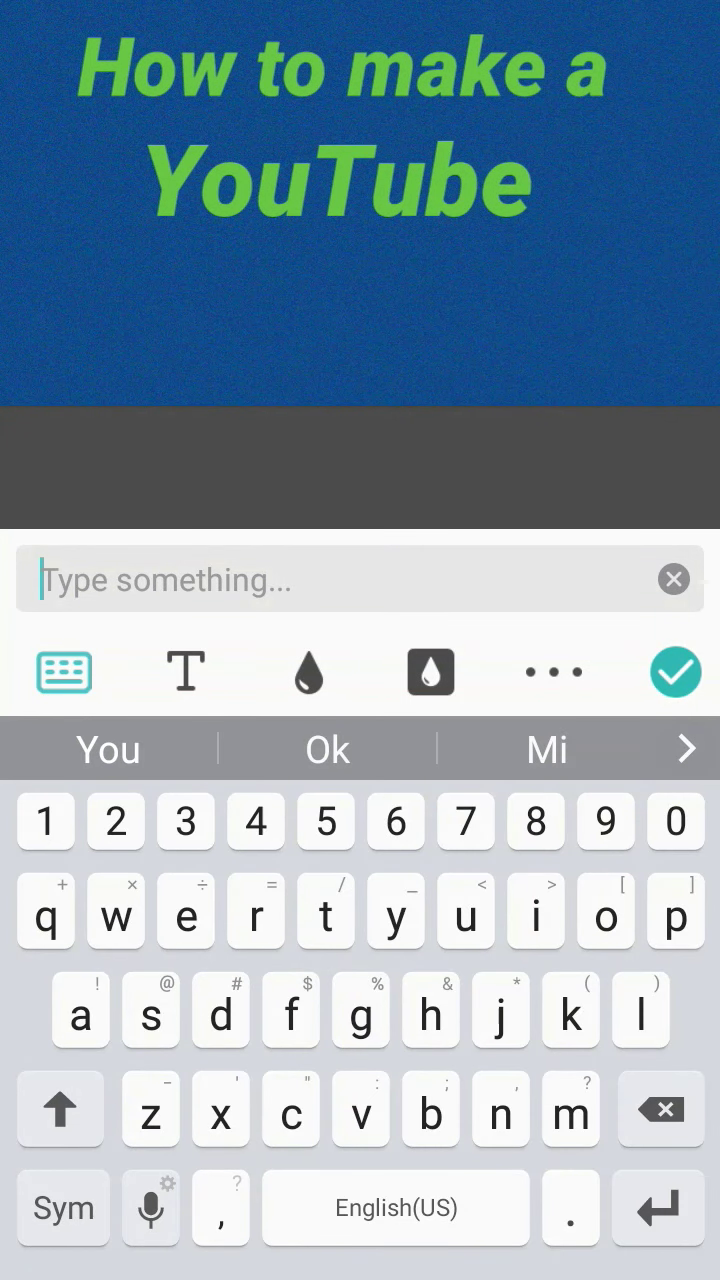
text(T)
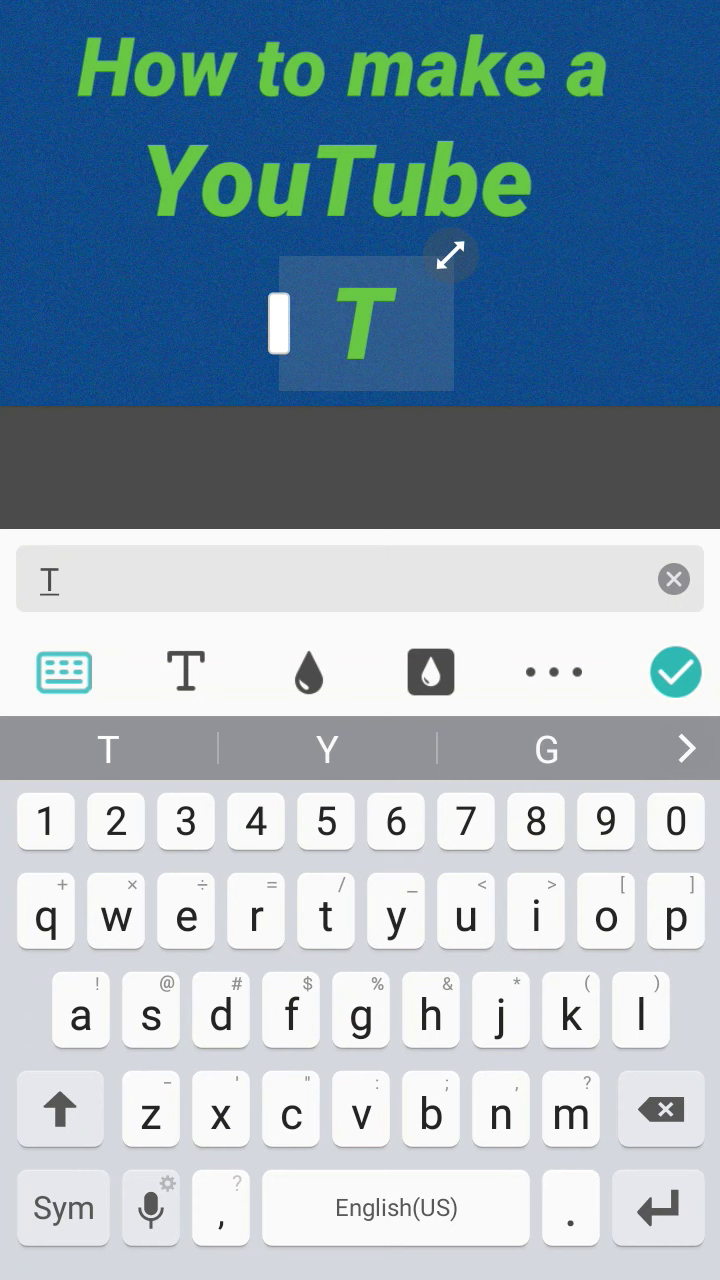
text(h)
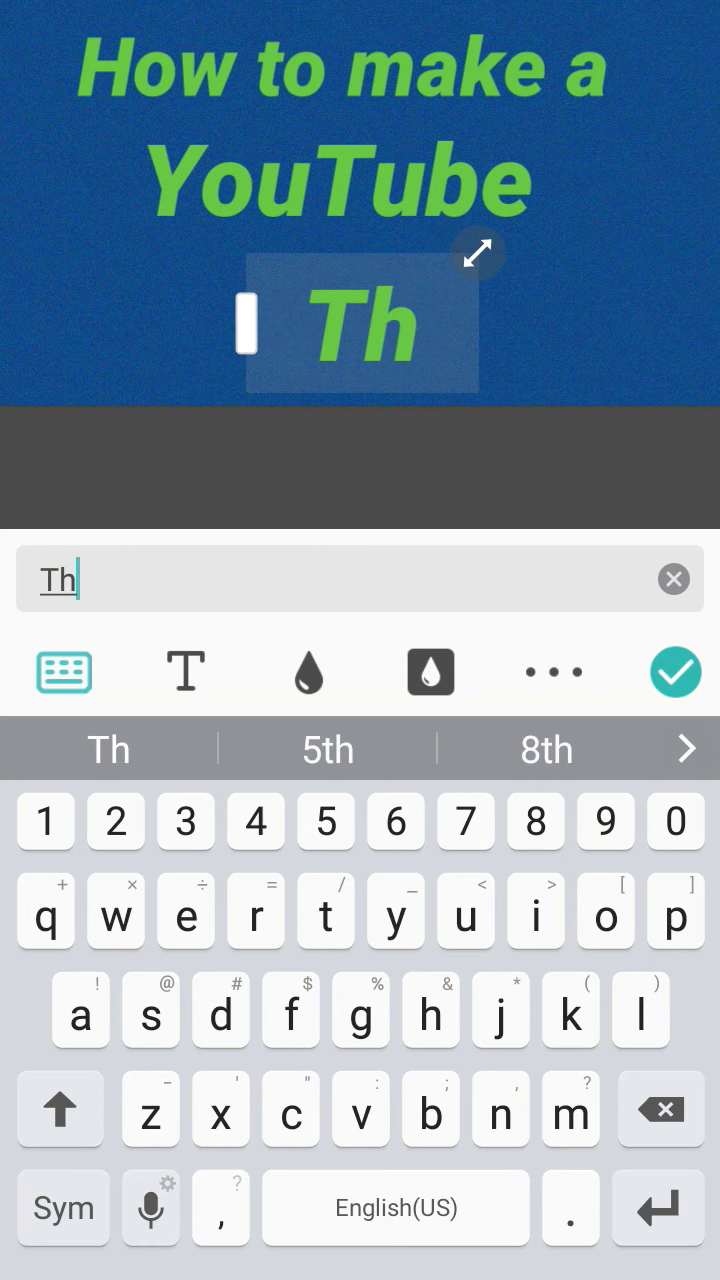
text(um)
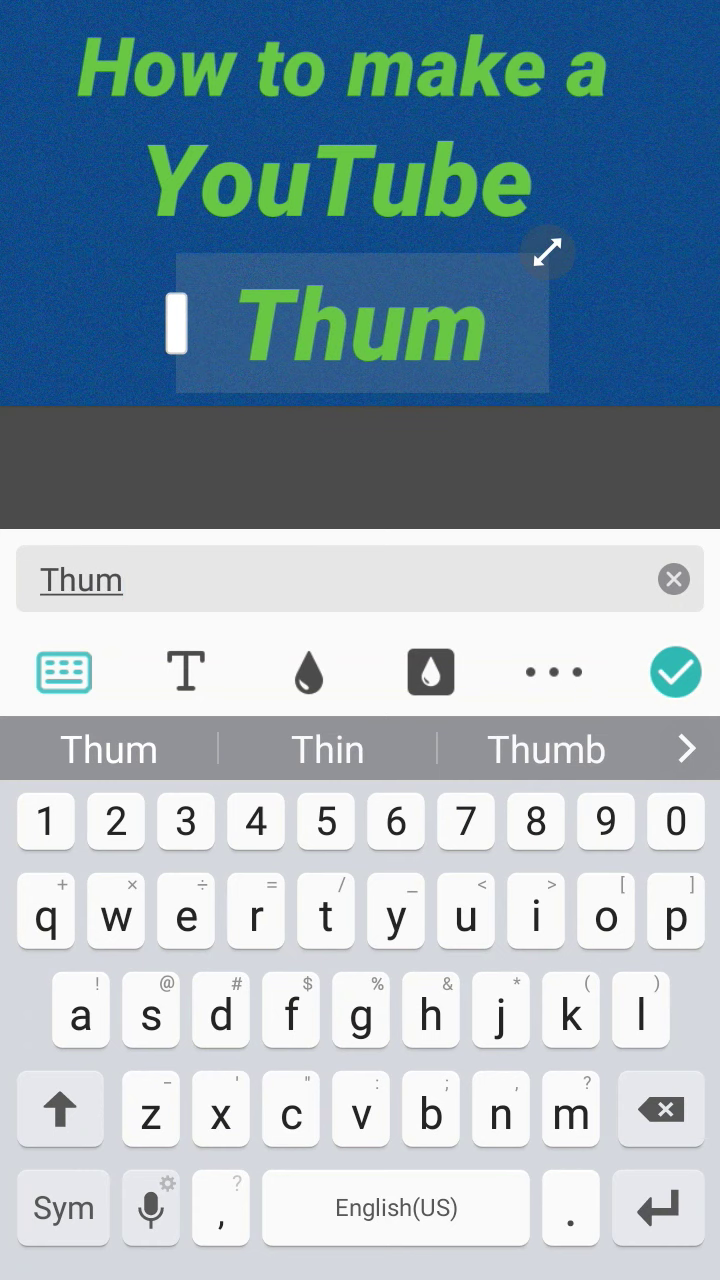
text(b)
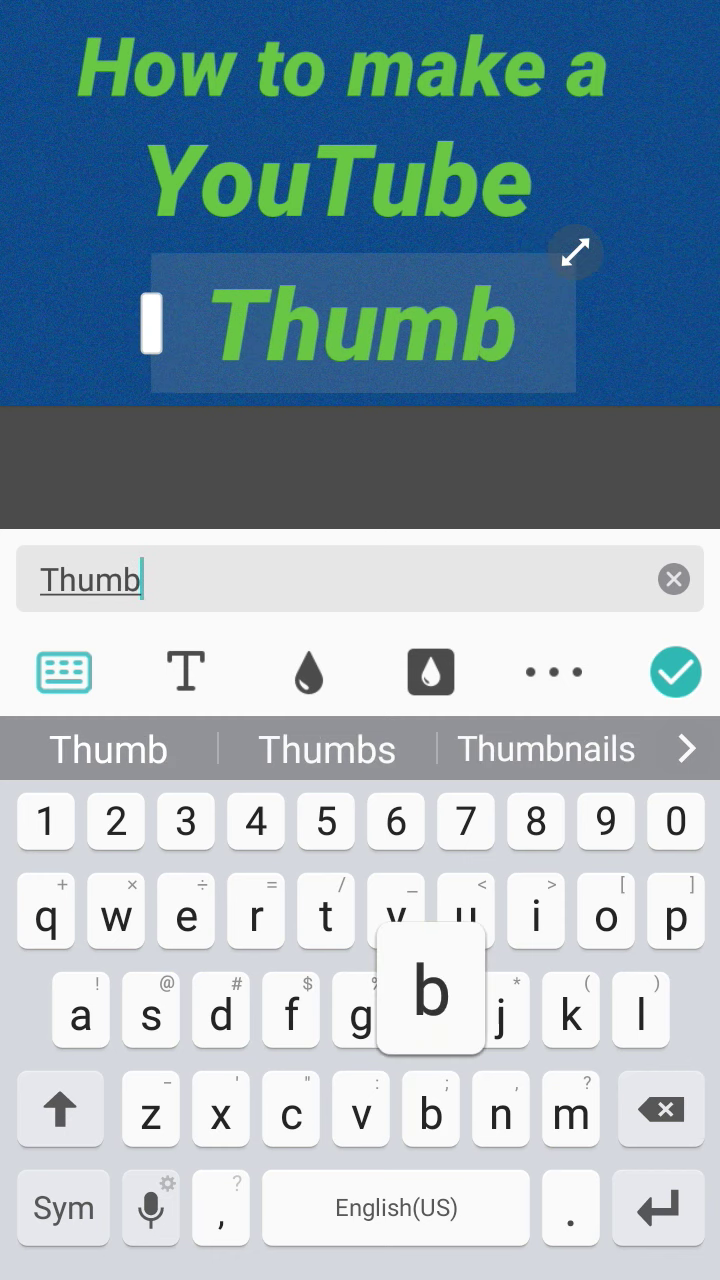
text(n)
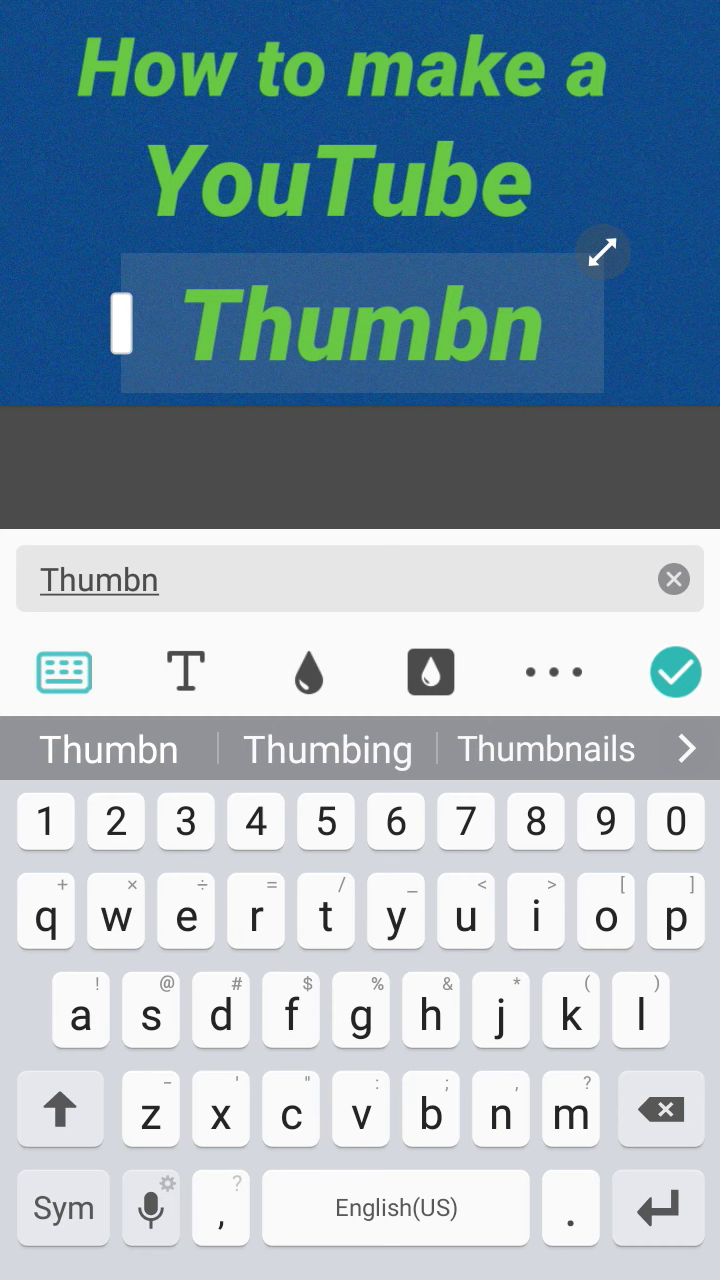
text(ai)
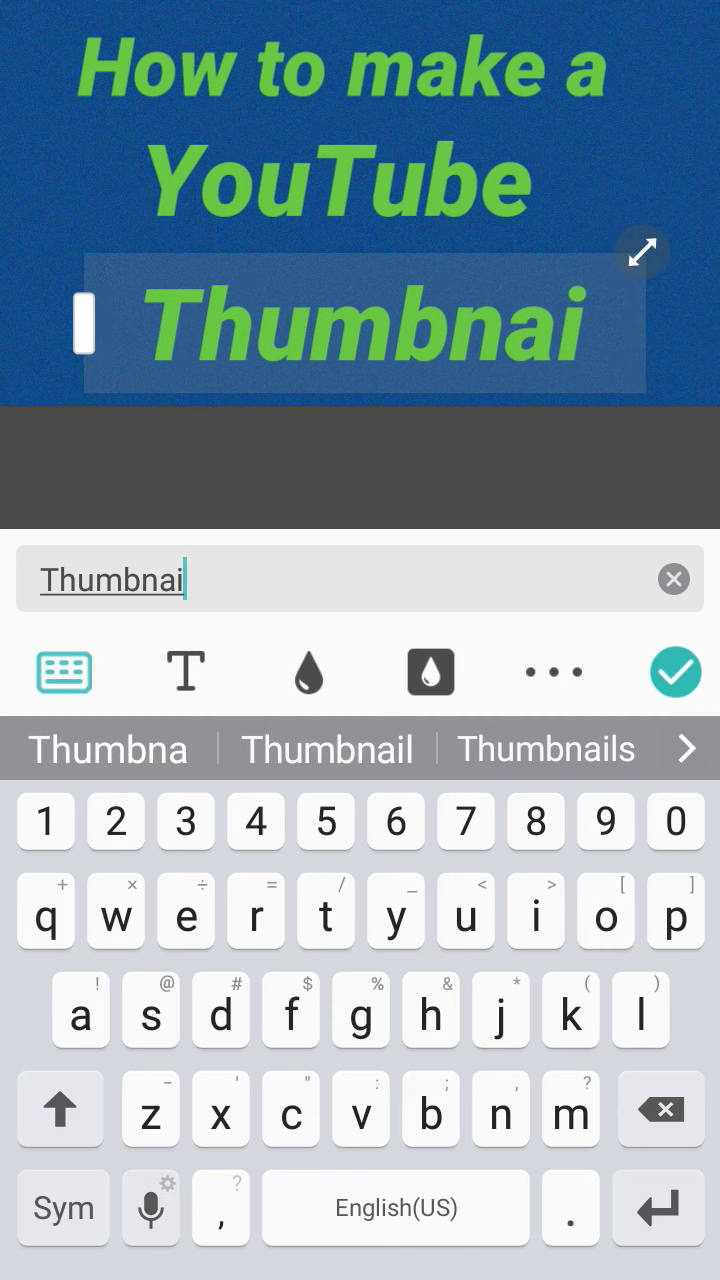
text(l)
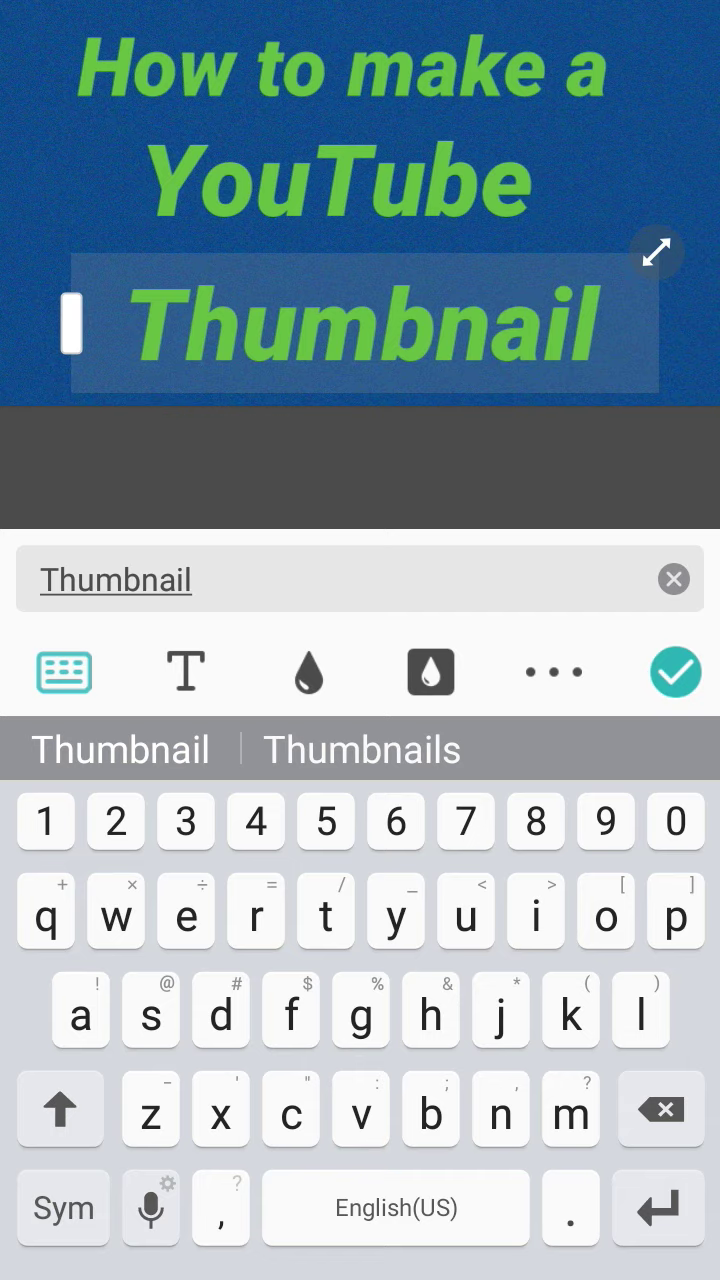
click(676, 672)
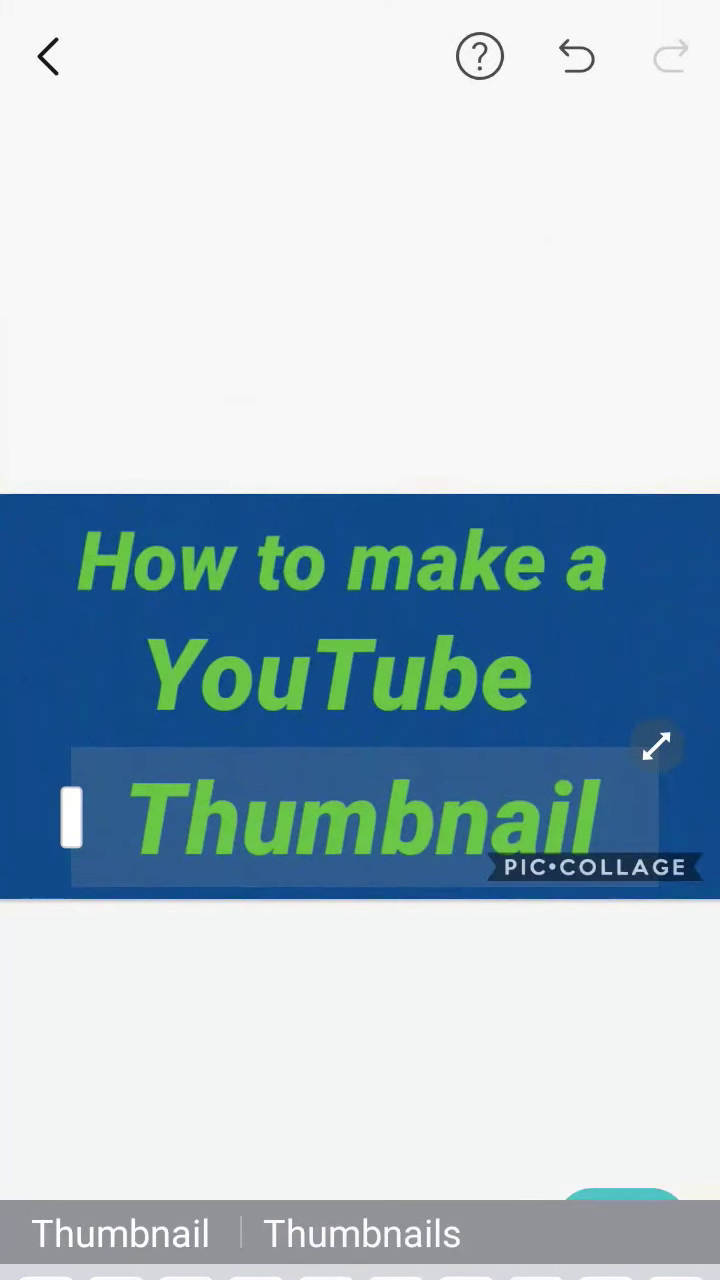
- Open the YouTube text for editing and browse through the font list
click(340, 675)
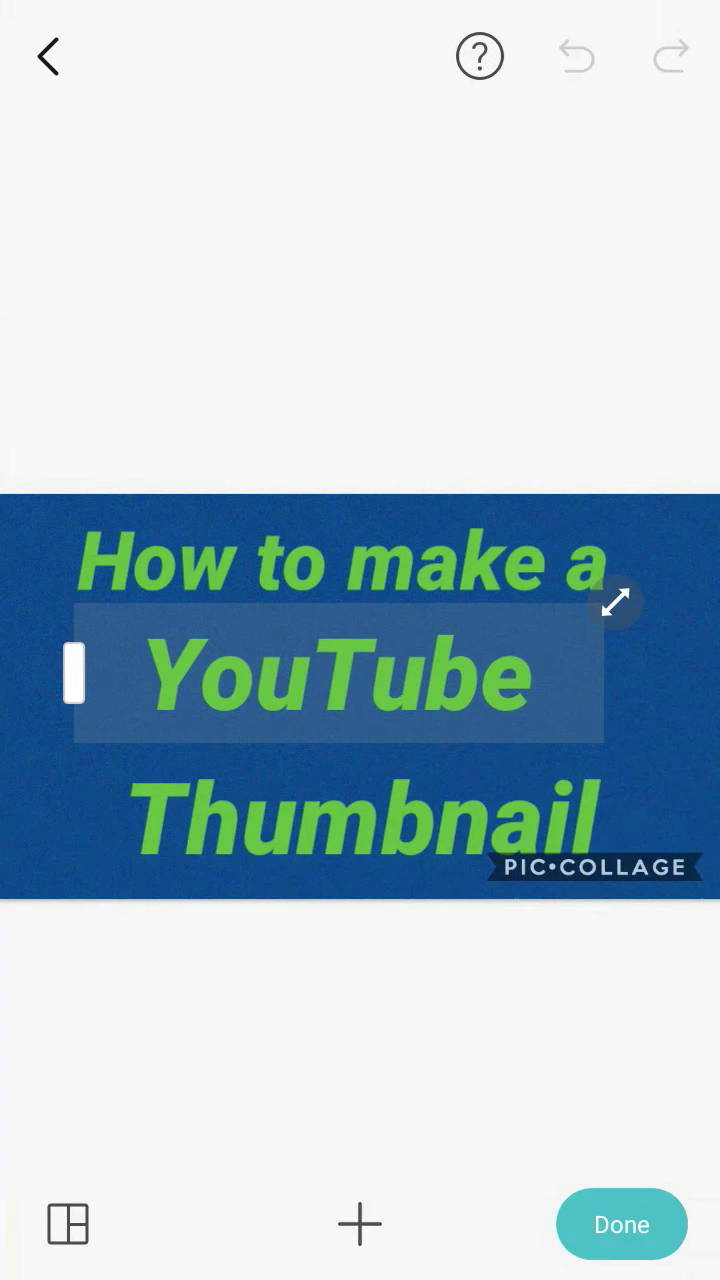
click(340, 675)
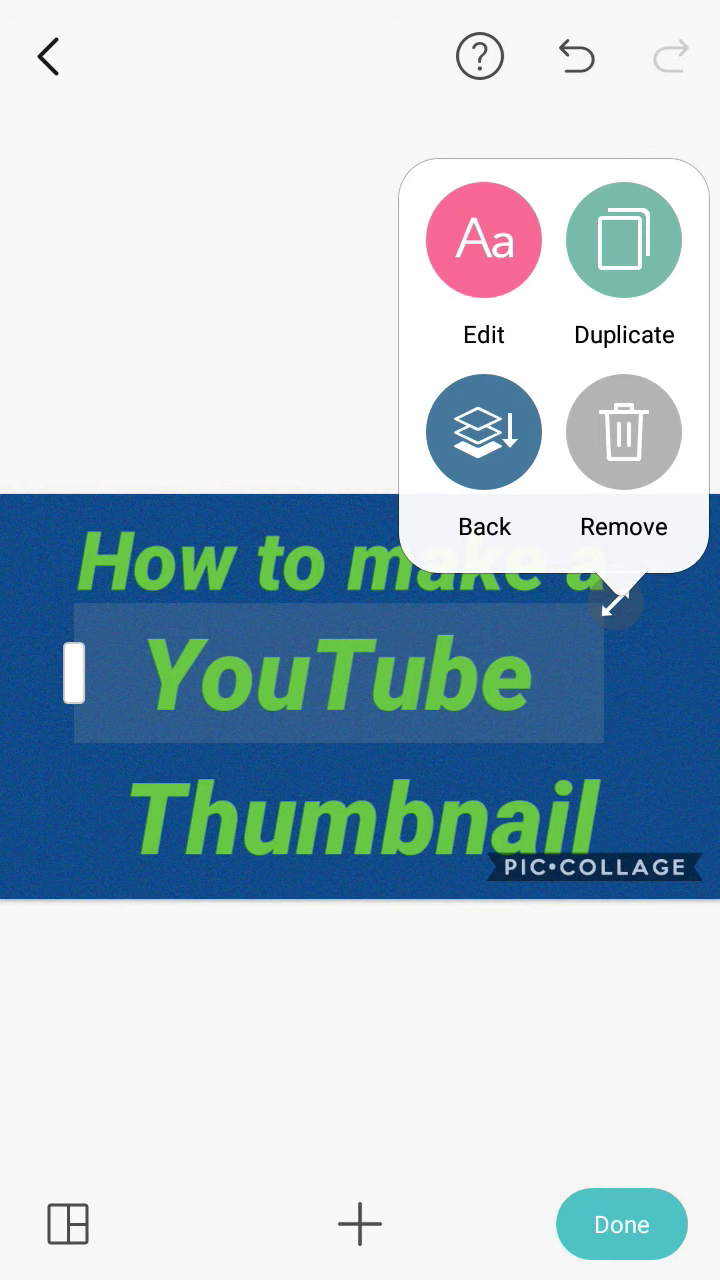
click(484, 240)
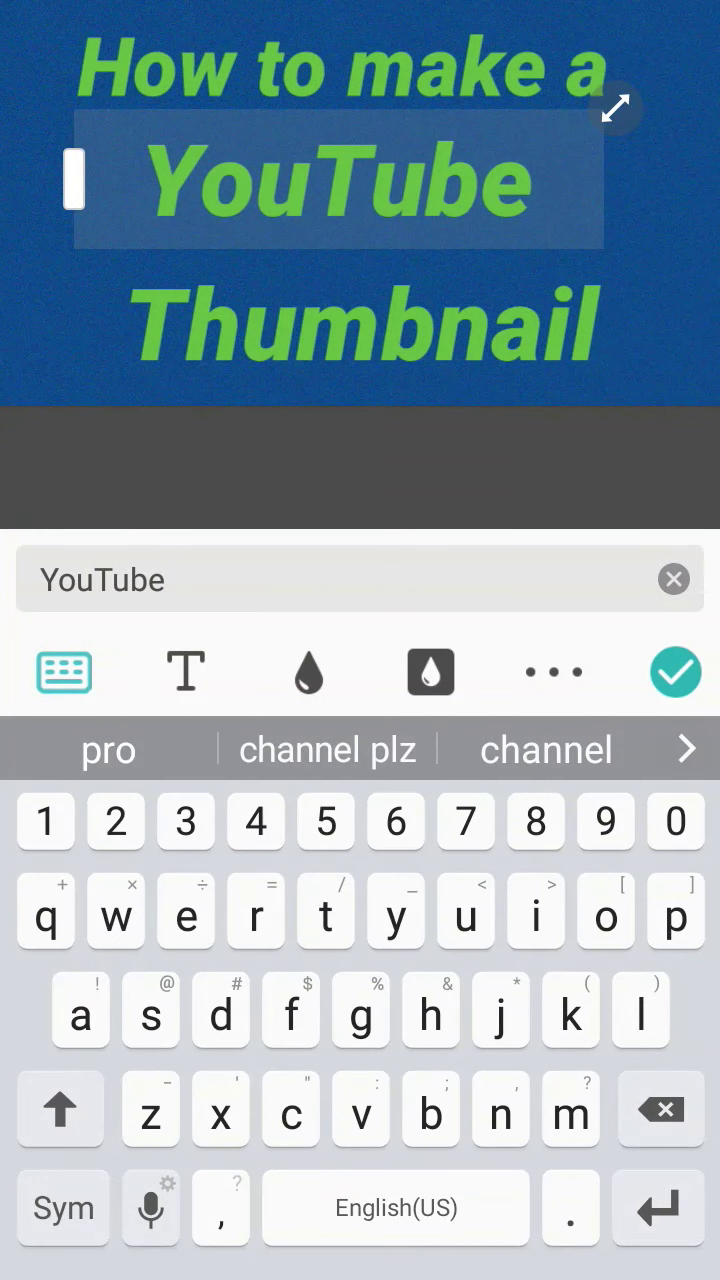
click(185, 672)
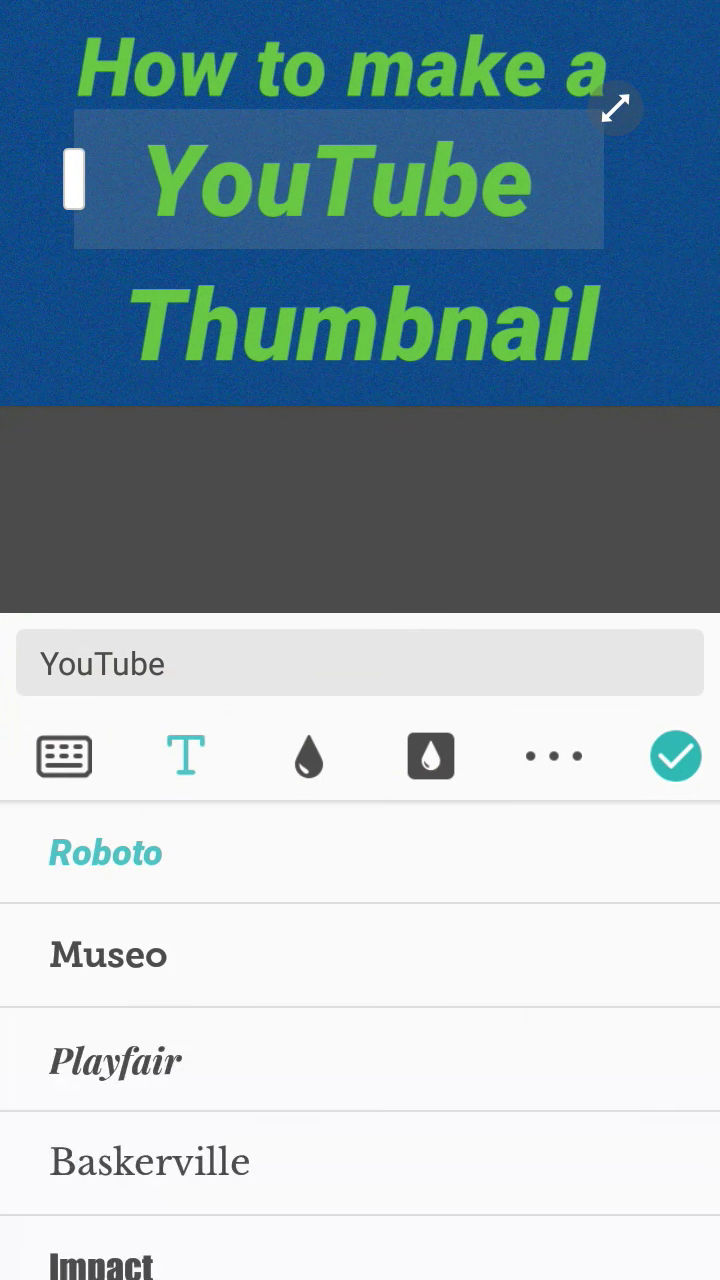
scroll(360, 1000, down, 3)
scroll(360, 1040, down, 1)
scroll(360, 1040, up, 3)
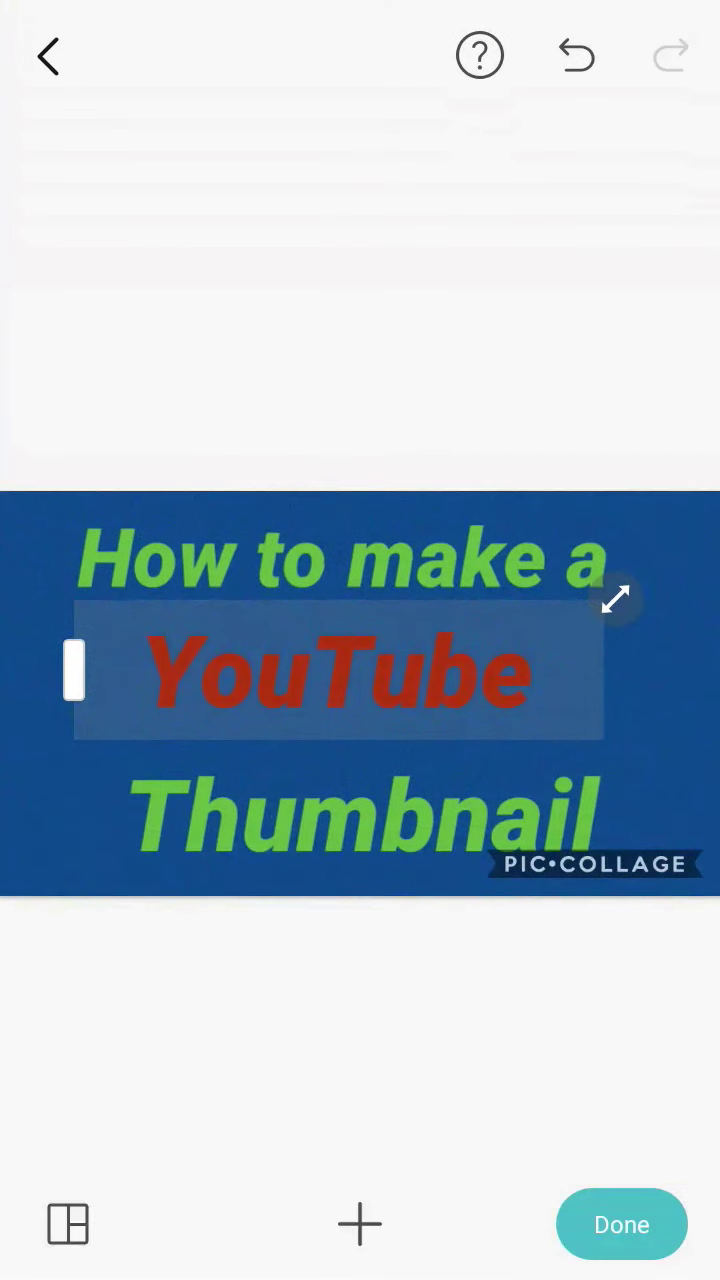
- Enlarge the YouTube and Thumbnail text using their resize handles
click(340, 675)
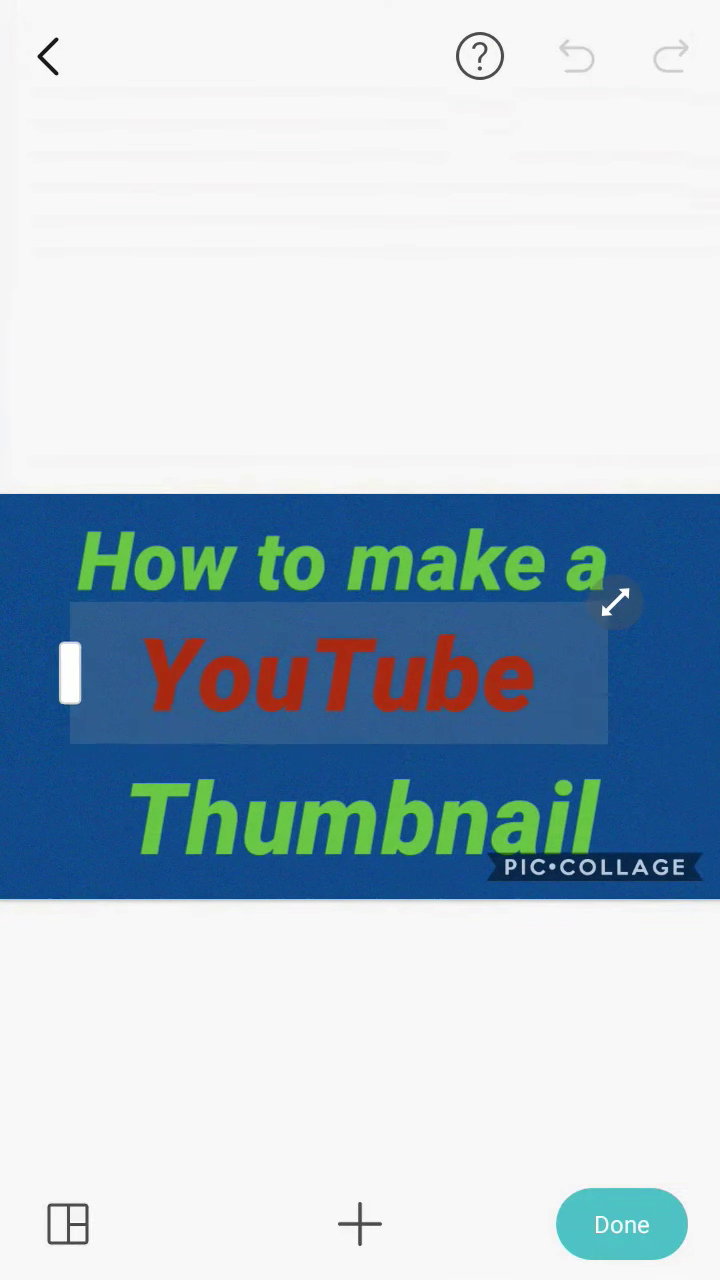
drag(614, 603, 708, 578)
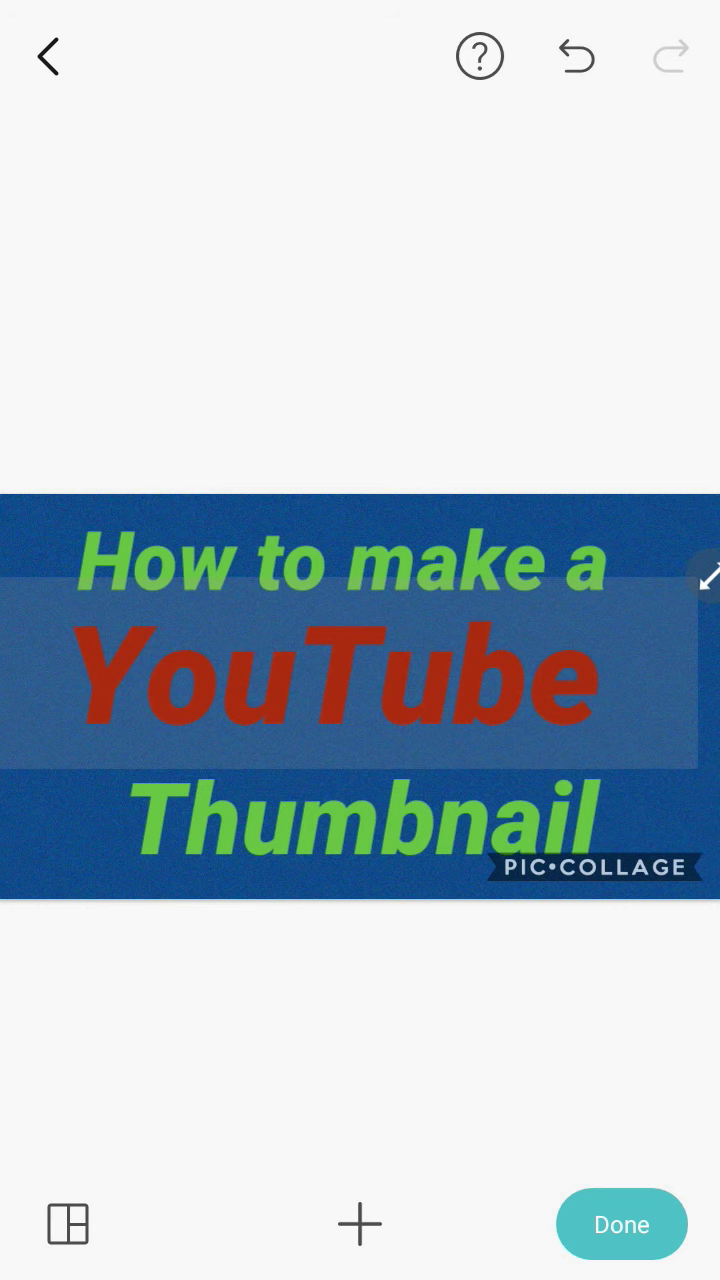
click(365, 815)
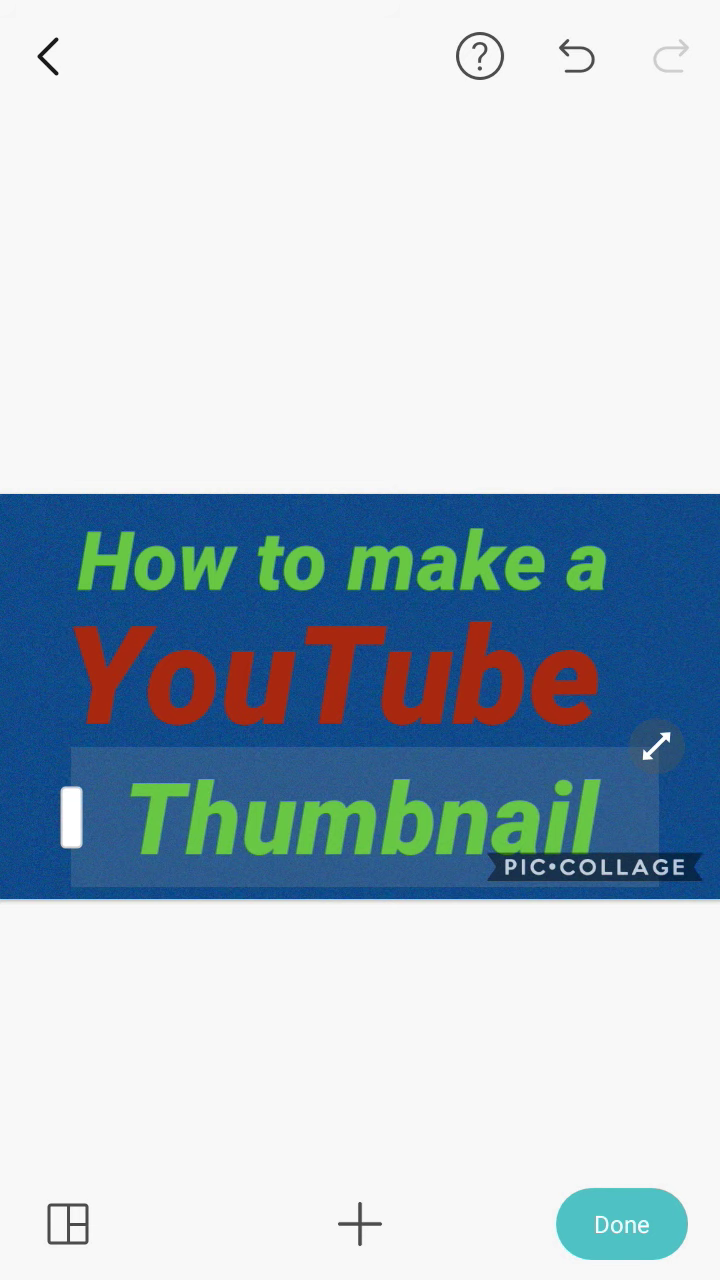
drag(676, 741, 701, 735)
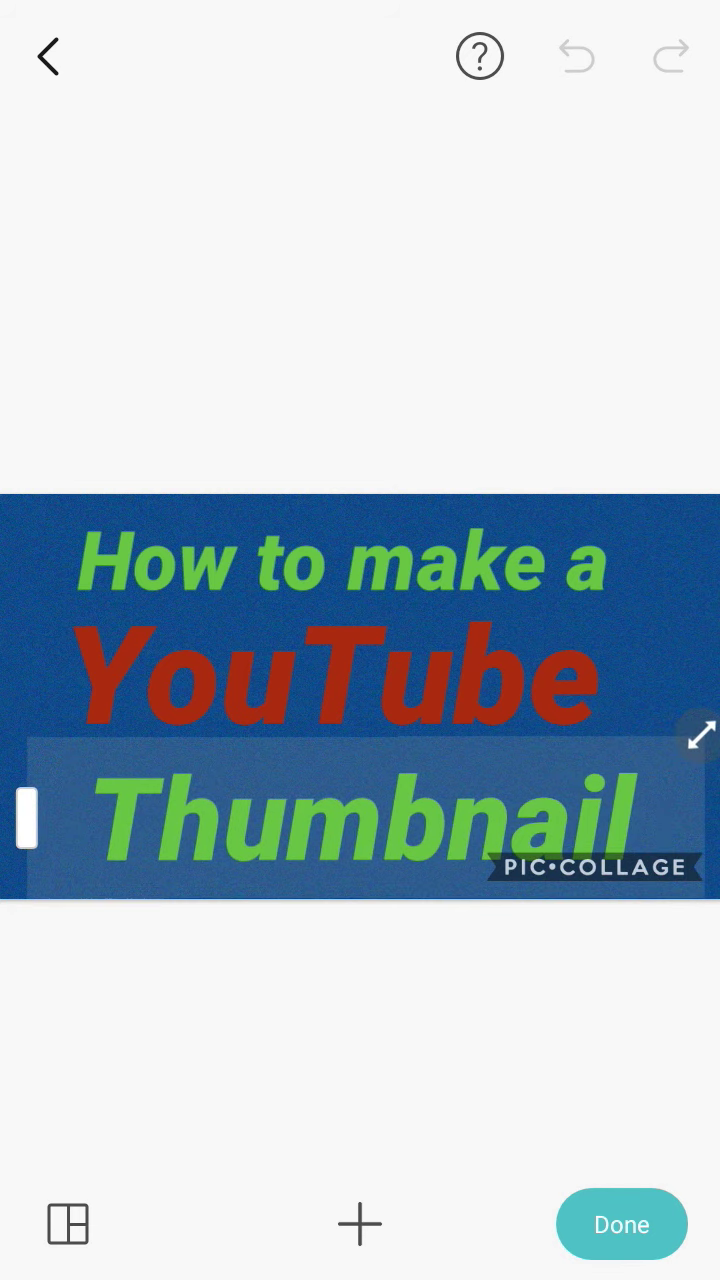
- Enlarge 'How to make a' and settle YouTube between the other two lines
click(340, 672)
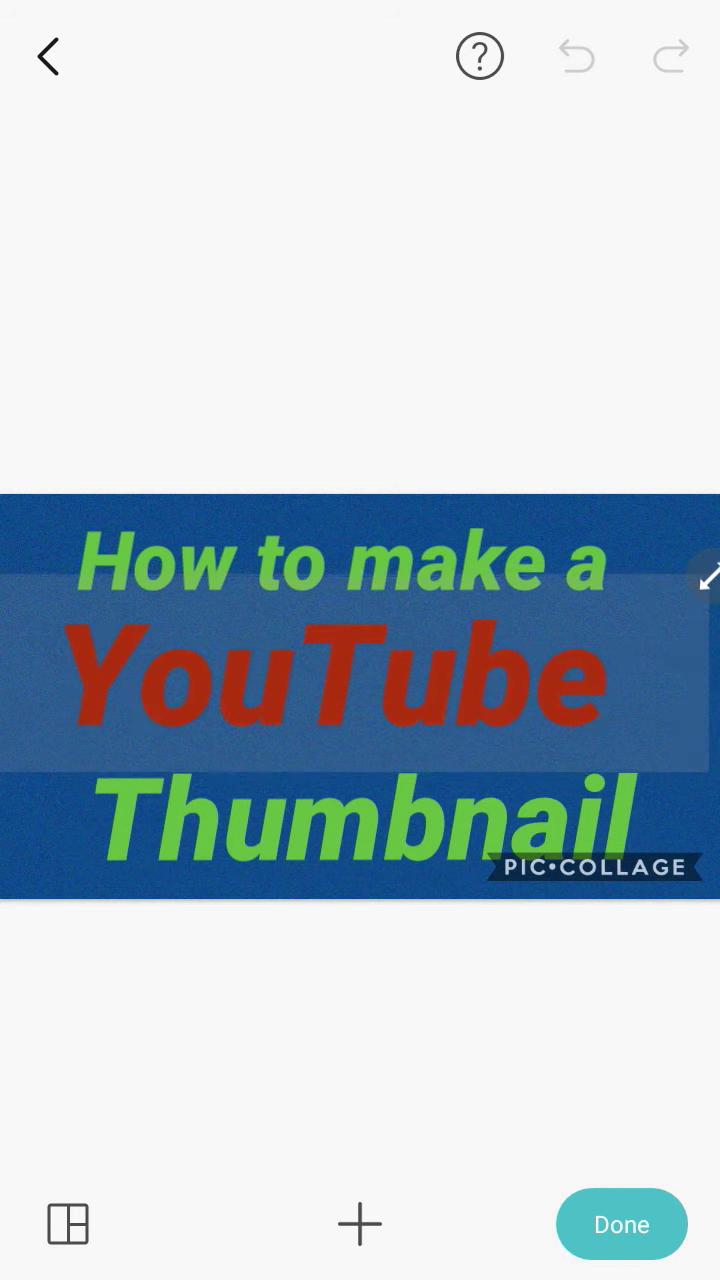
drag(340, 672, 340, 735)
mouse_move(340, 560)
mouse_down()
mouse_move(315, 570)
mouse_move(390, 575)
mouse_move(372, 569)
mouse_up()
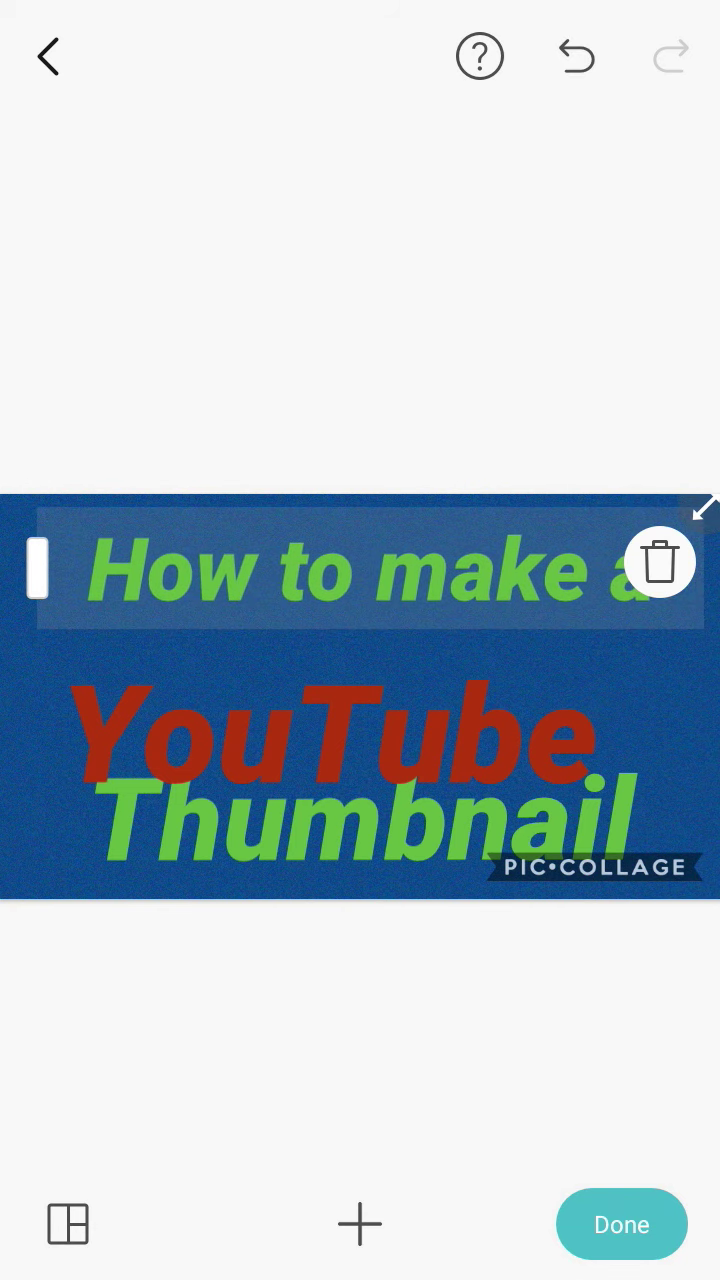
drag(340, 735, 340, 685)
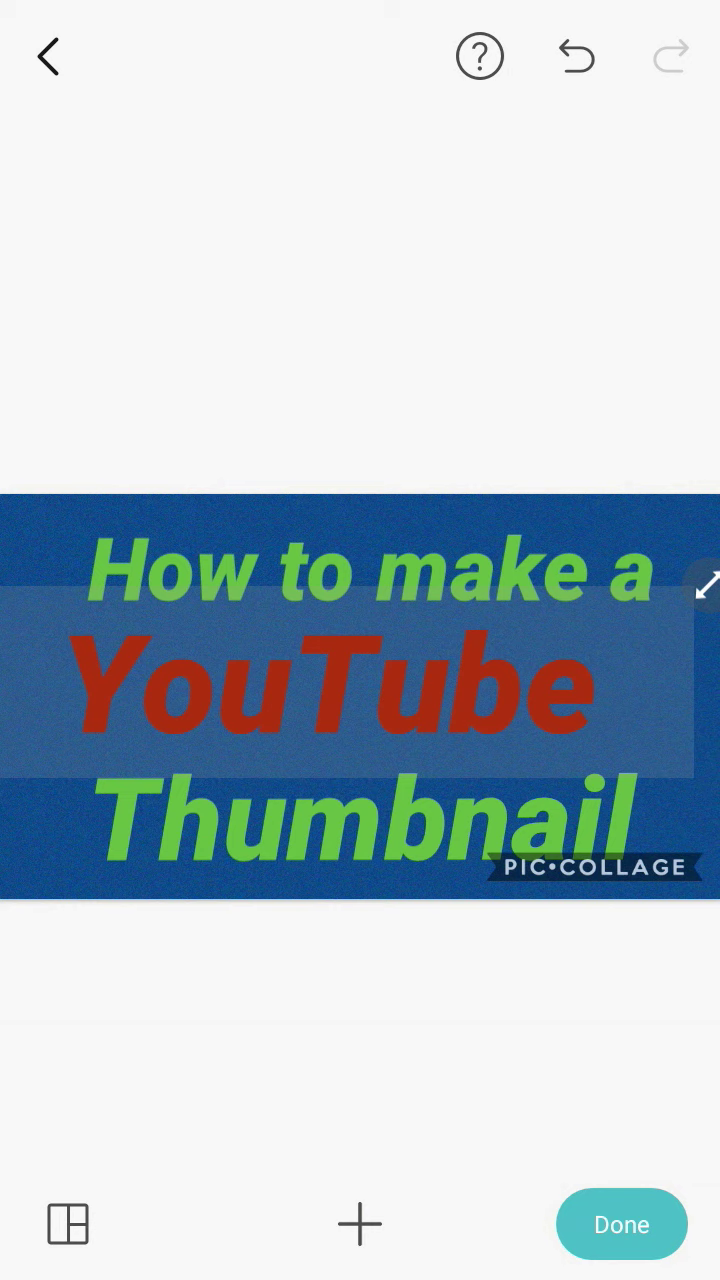
- Delete the red YouTube text, keeping only the two green lines
drag(330, 680, 95, 705)
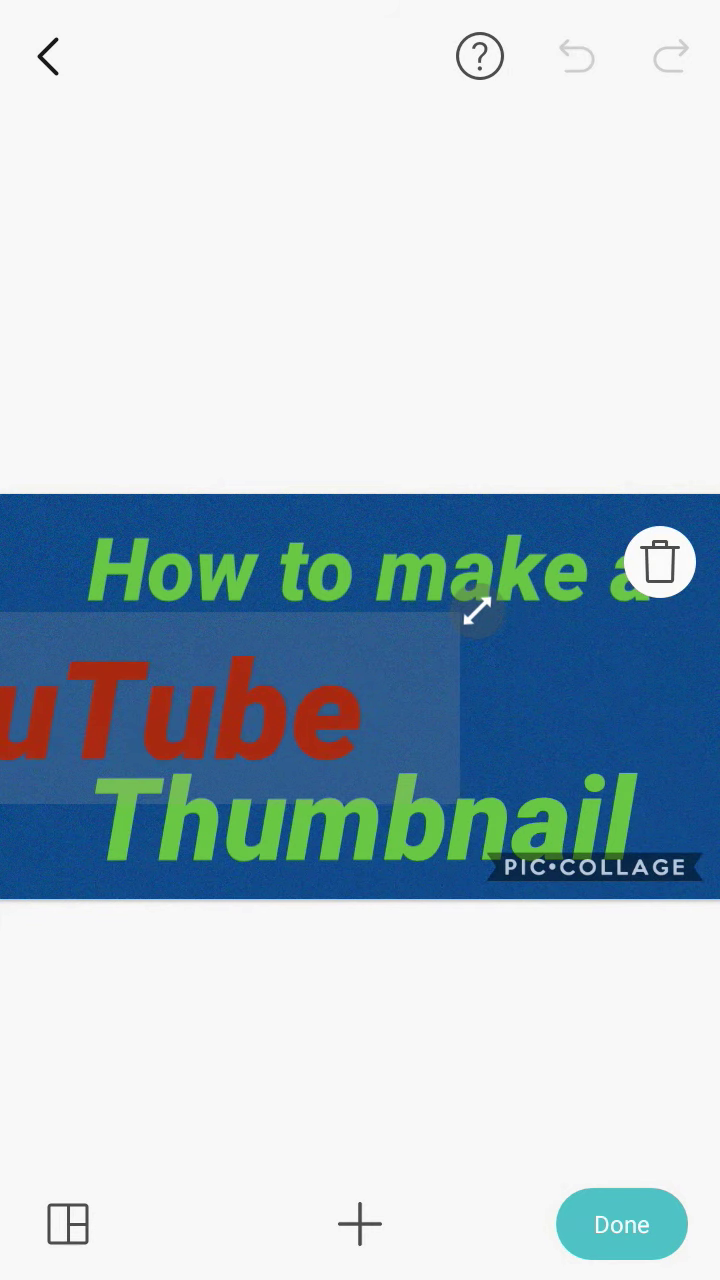
click(230, 708)
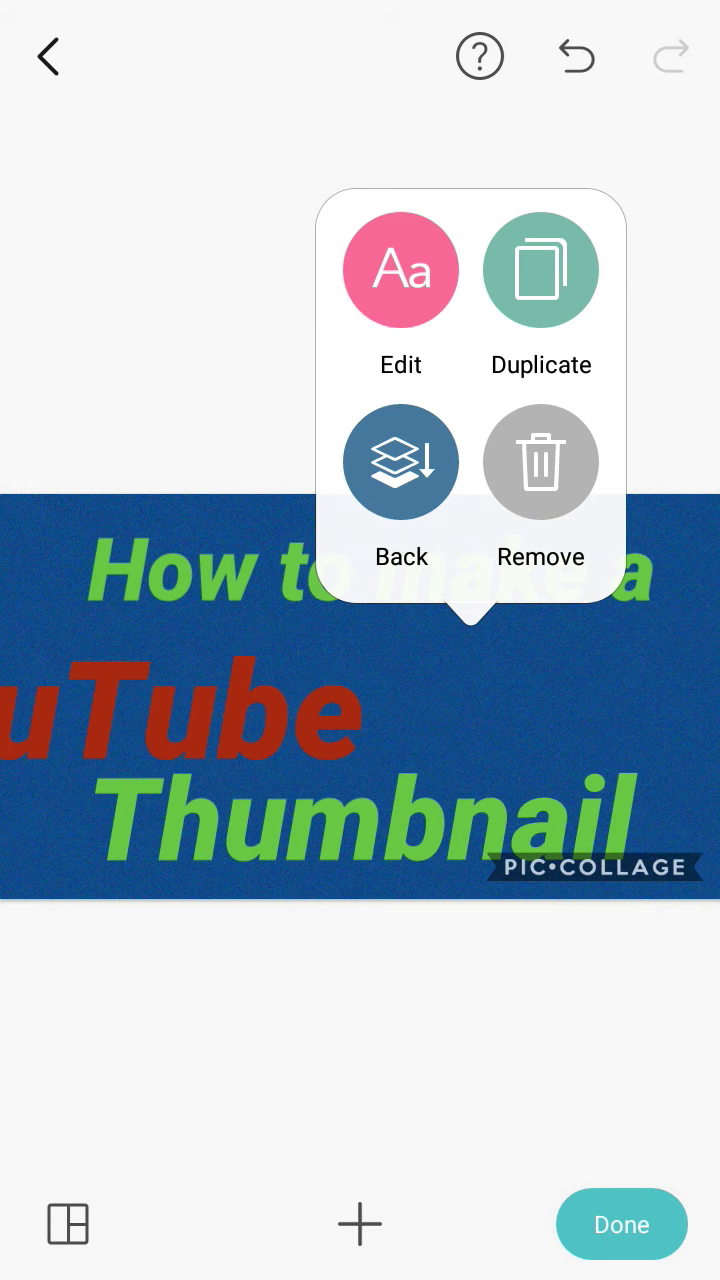
click(540, 462)
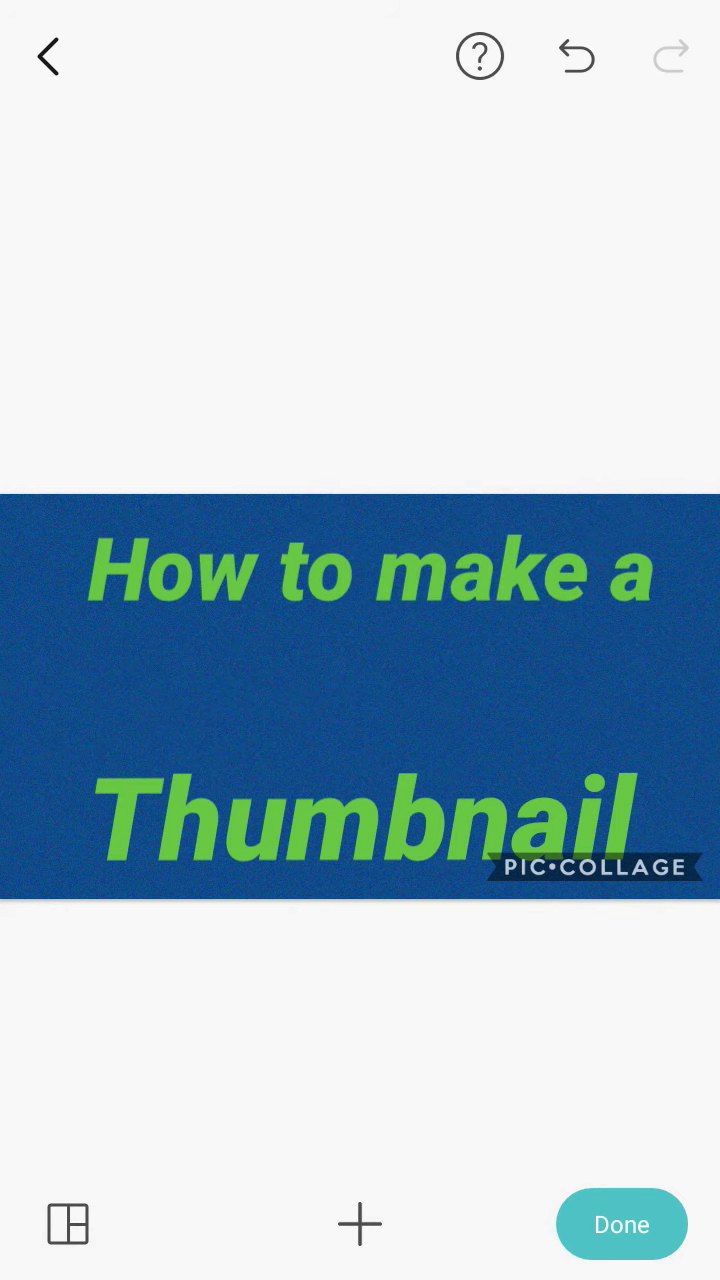
click(360, 1224)
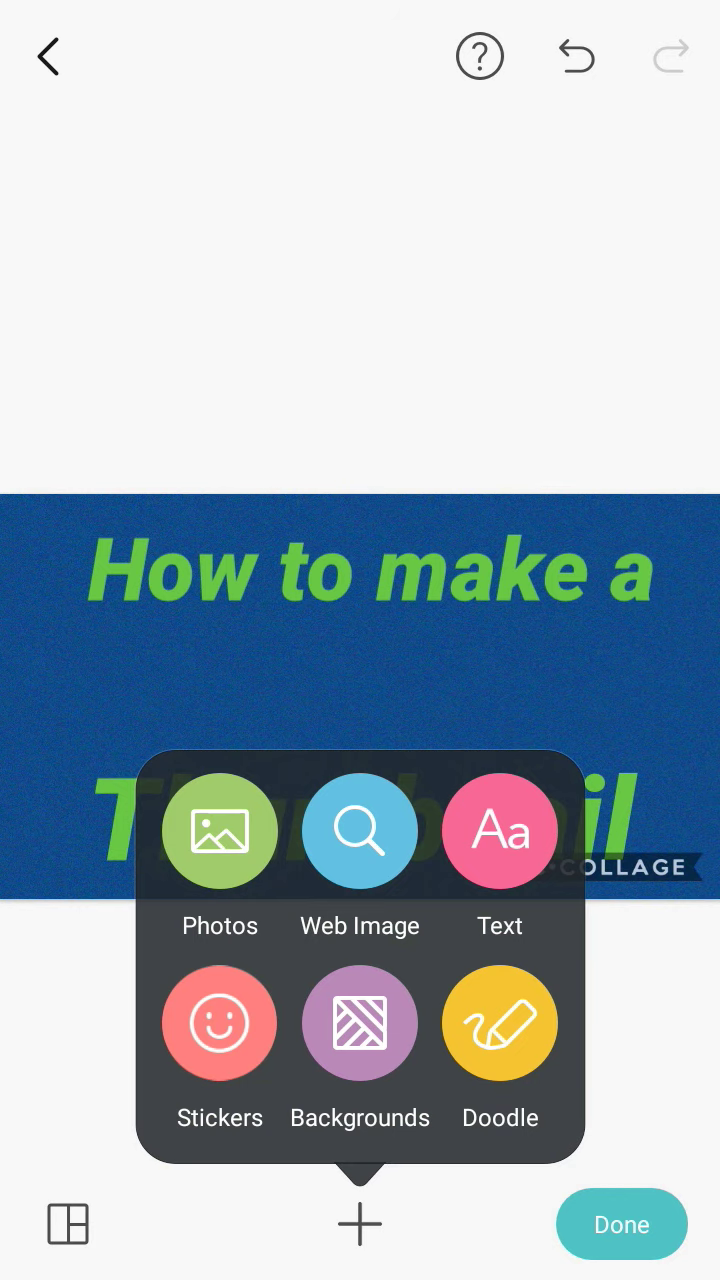
- Browse the photo gallery, leave without picking a photo, then reopen it
click(220, 830)
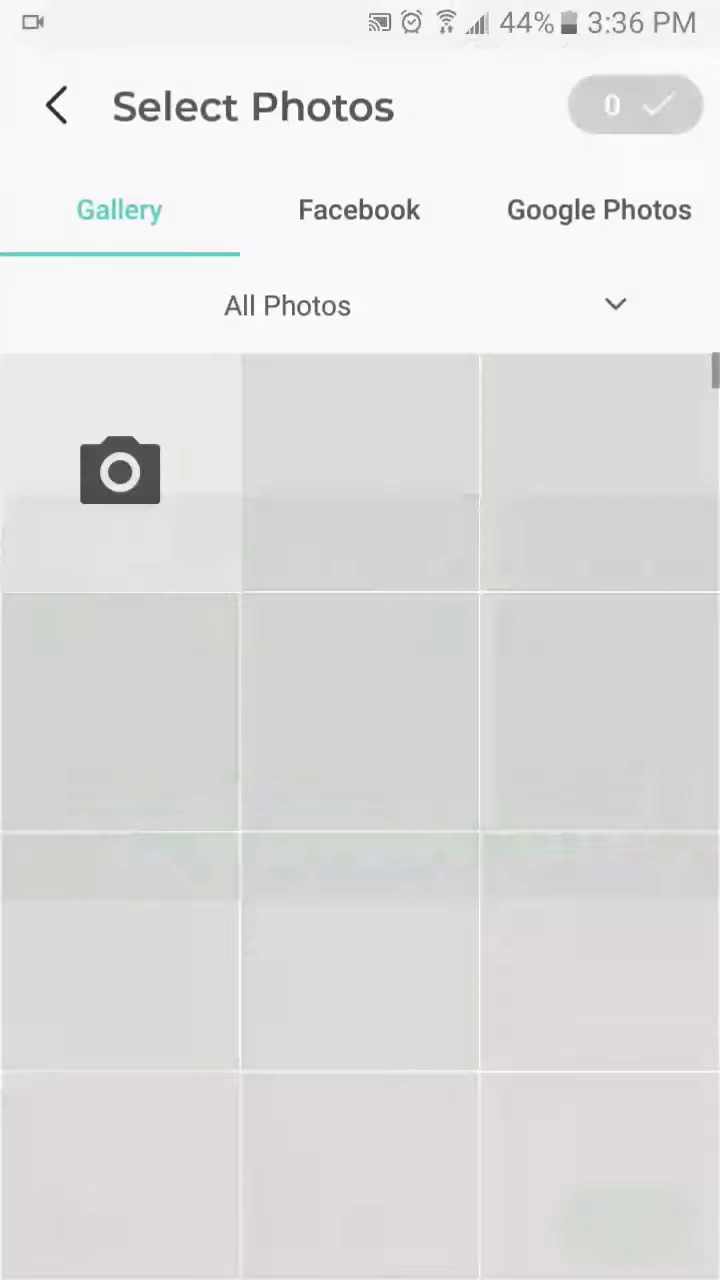
scroll(360, 815, down, 5)
scroll(360, 815, up, 5)
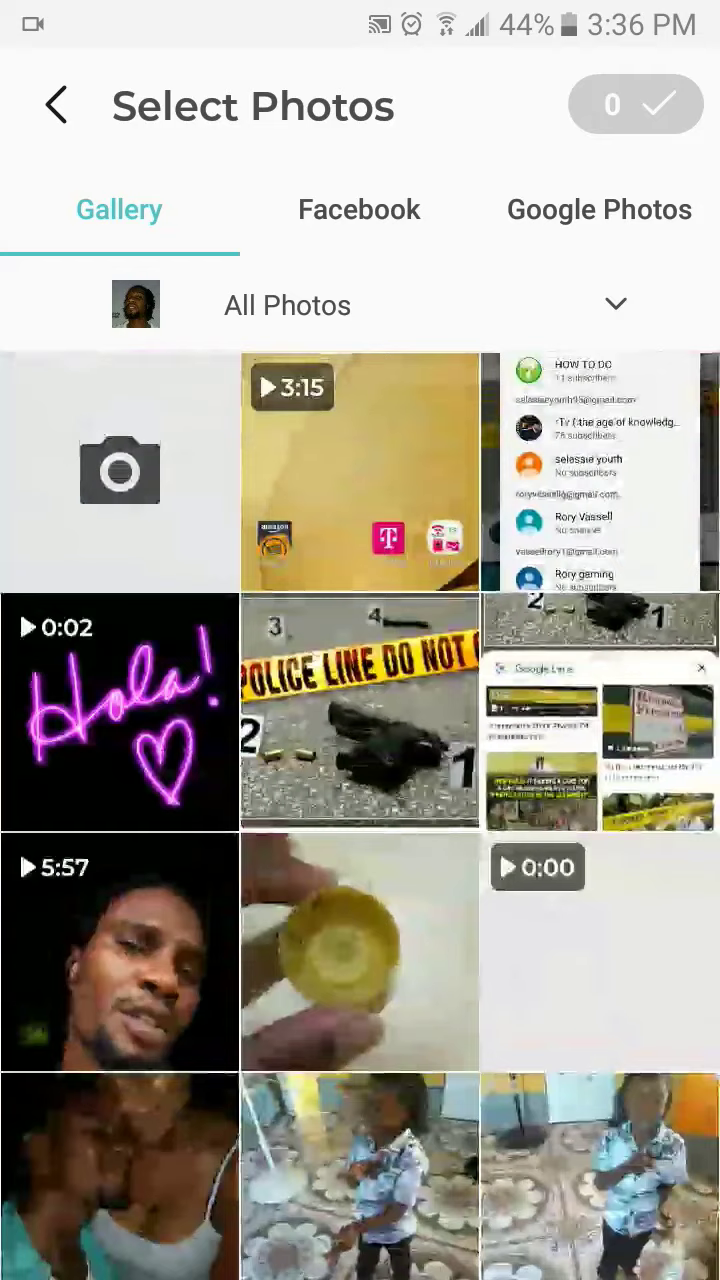
click(56, 104)
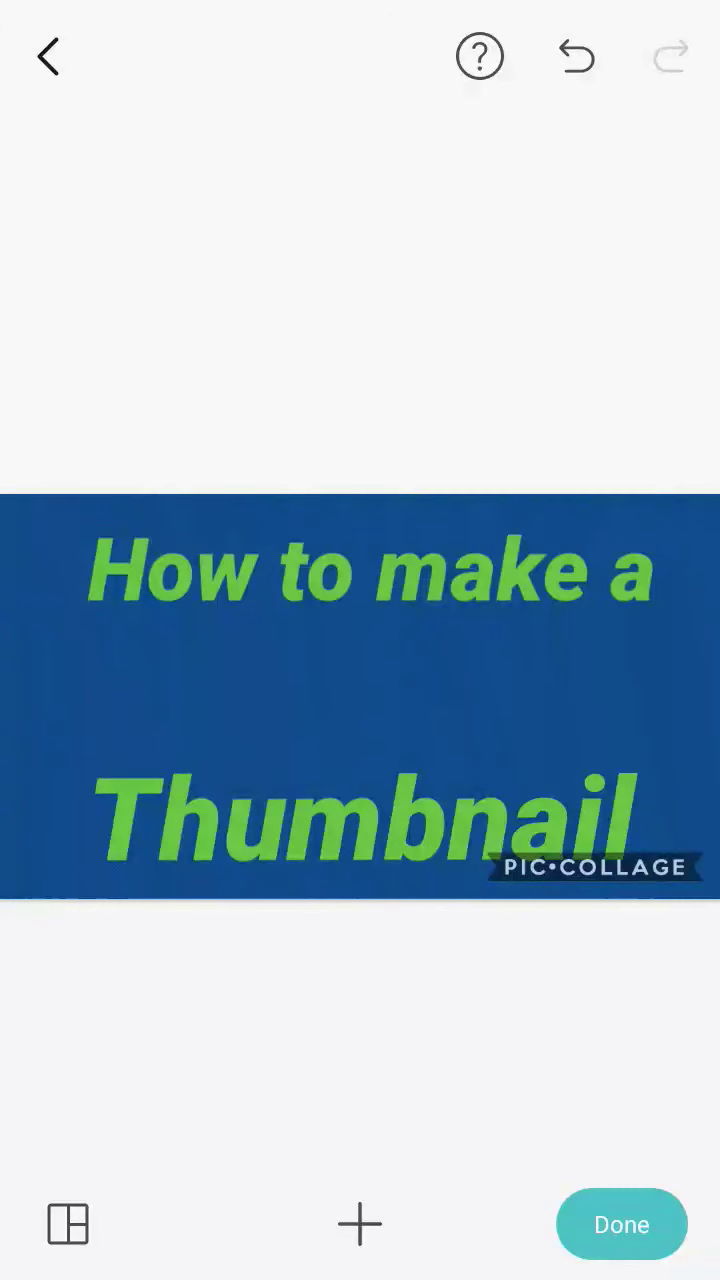
click(360, 1224)
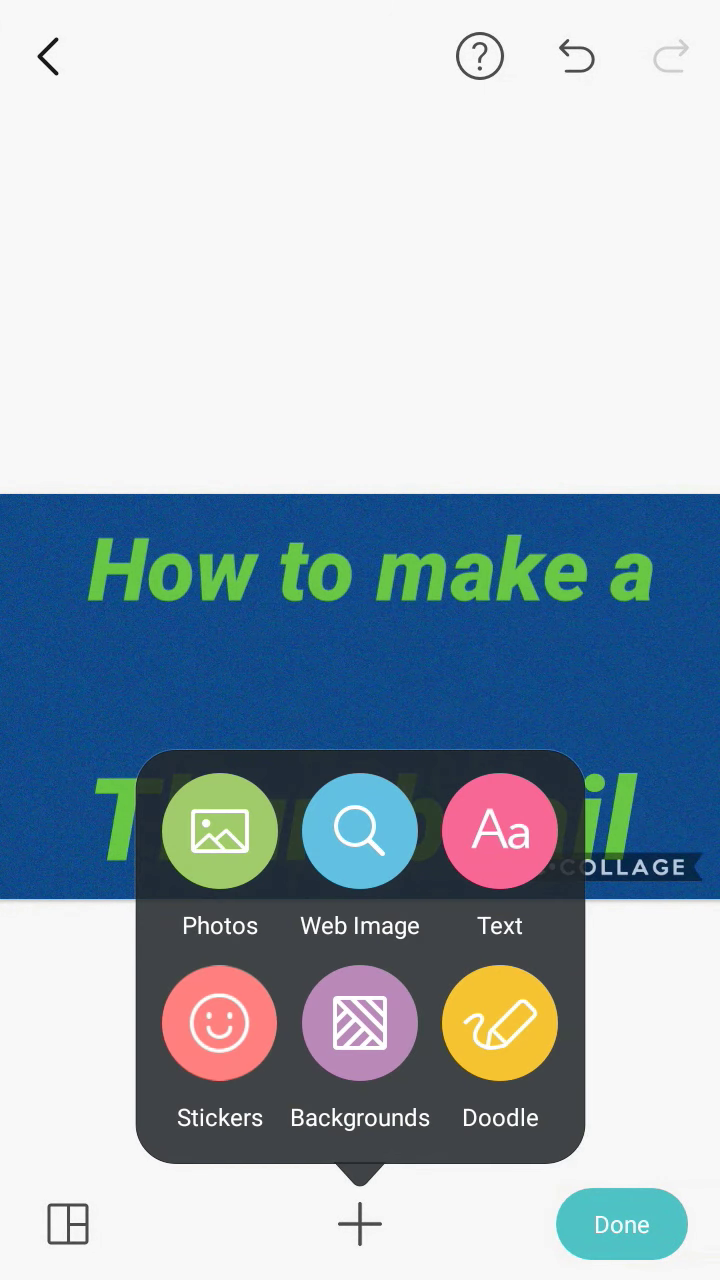
click(220, 830)
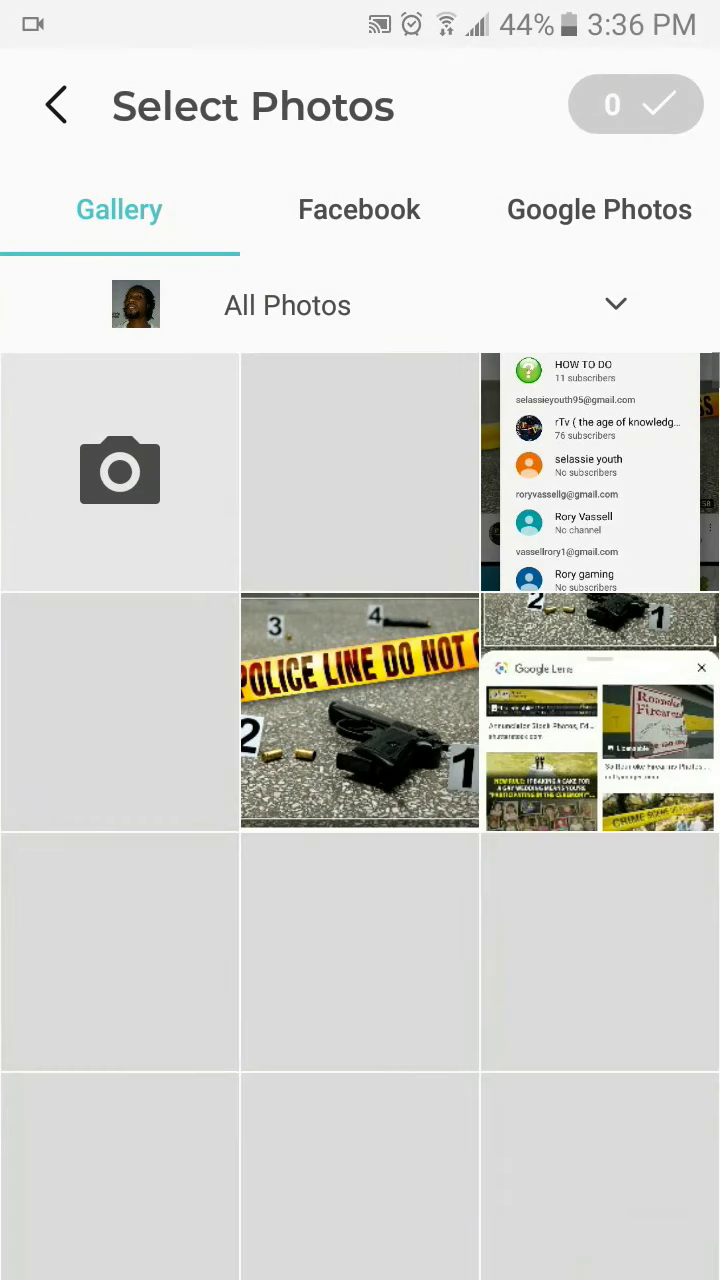